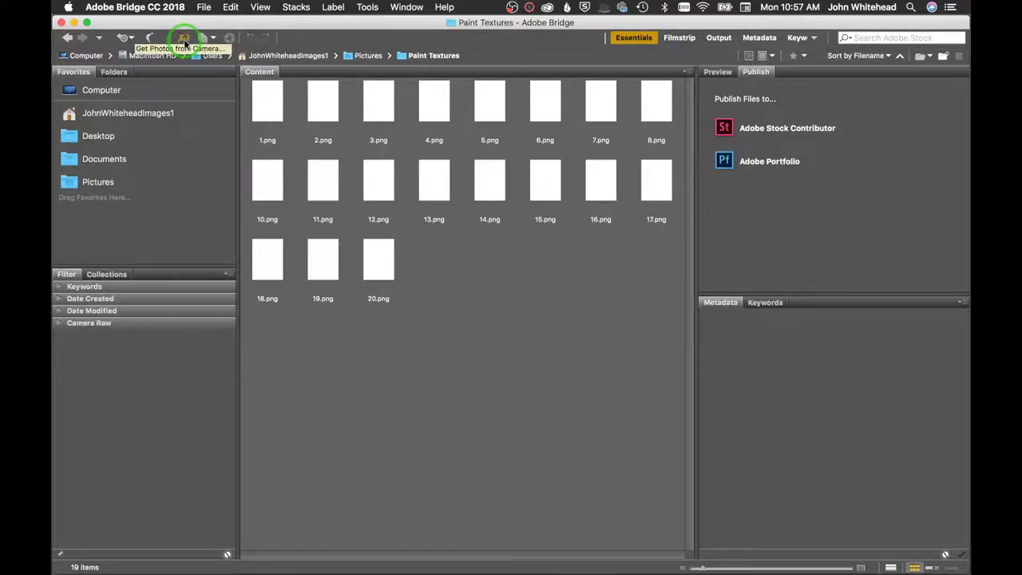
Launch Photo Downloader with the Get Photos from Camera toolbar button
{"action": "left_click", "coordinate": [184, 42]}
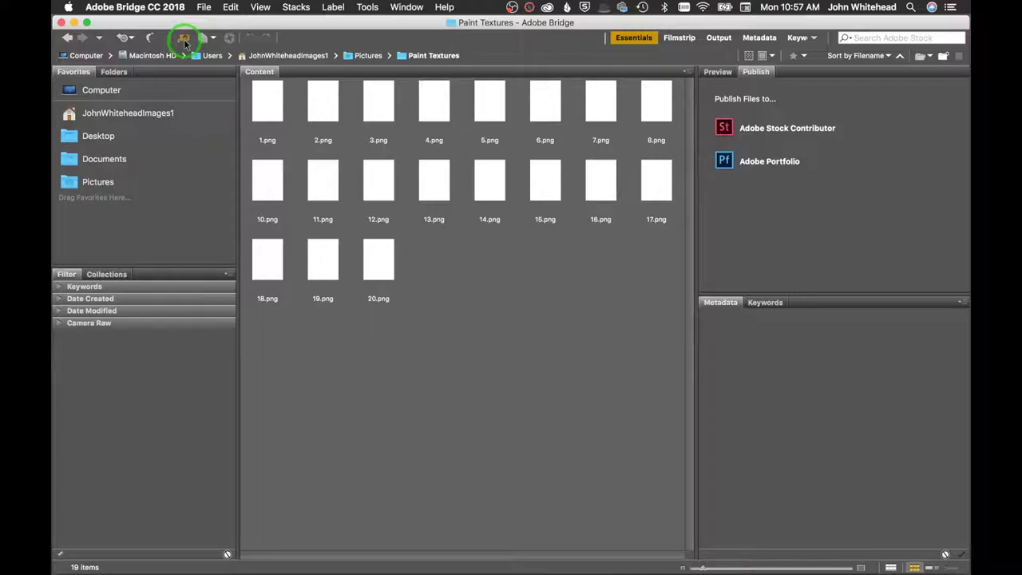
Switch Photo Downloader to the Advanced Dialog and enlarge it to show the 17 card thumbnails
{"action": "left_click", "coordinate": [183, 39]}
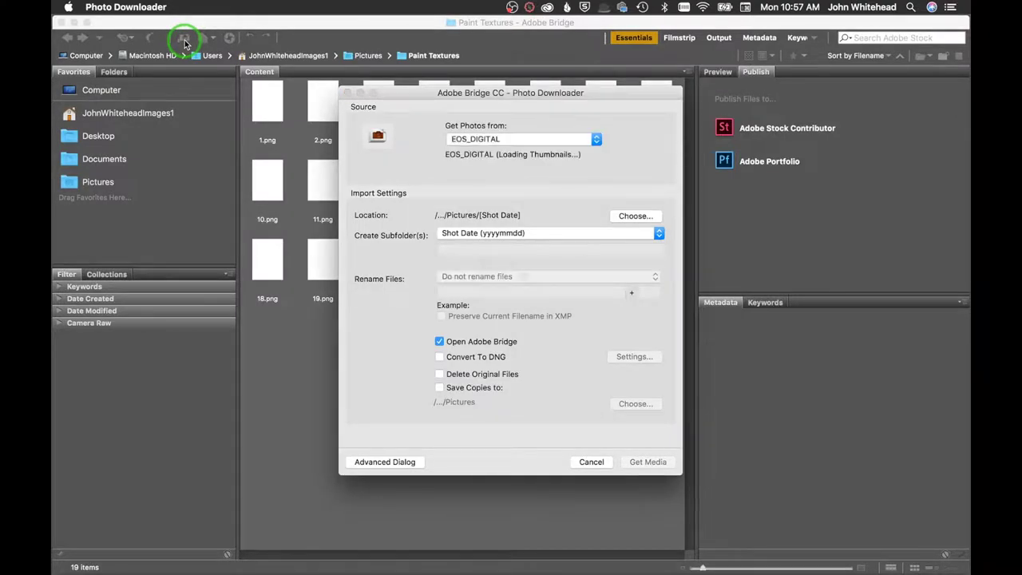
{"action": "left_click", "coordinate": [525, 96]}
{"action": "left_click_drag", "start_coordinate": [524, 97], "coordinate": [392, 41]}
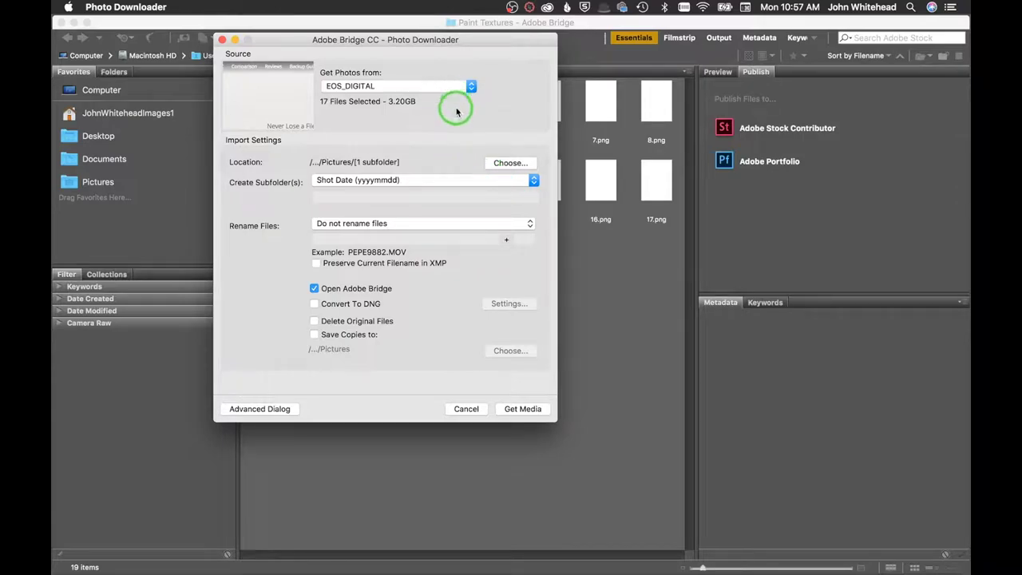
{"action": "left_click", "coordinate": [288, 410]}
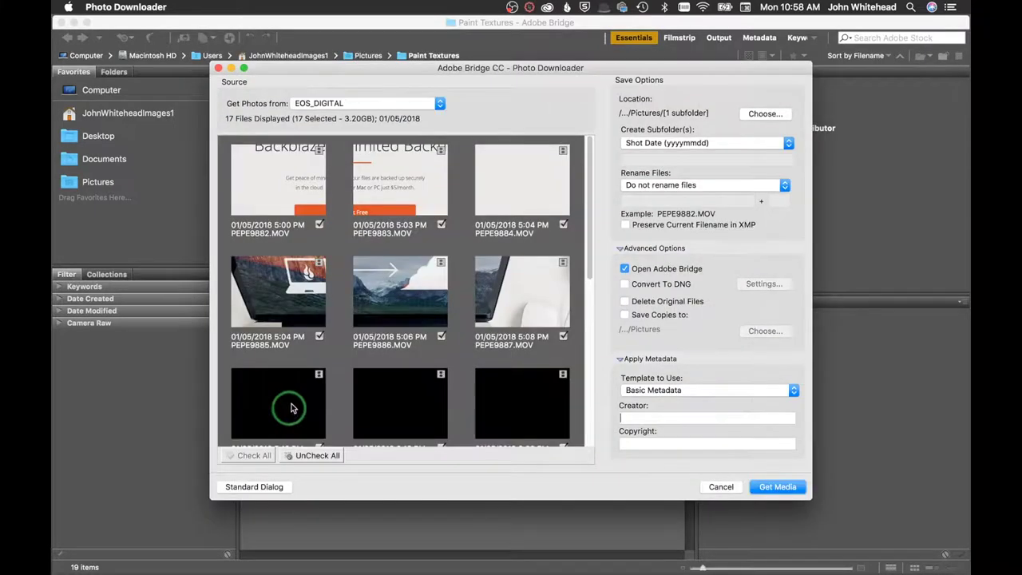
{"action": "left_click_drag", "start_coordinate": [451, 70], "coordinate": [293, 26]}
{"action": "left_click_drag", "start_coordinate": [653, 451], "coordinate": [959, 566]}
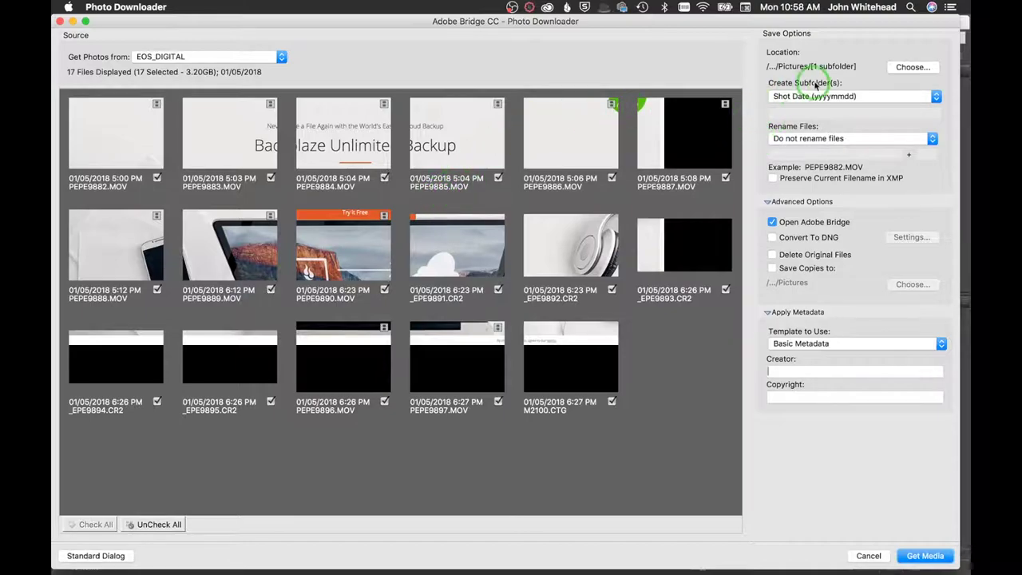
Set the import destination to /Volumes/Pepe SSD and subfolder creation to Custom Name
{"action": "left_click", "coordinate": [912, 68]}
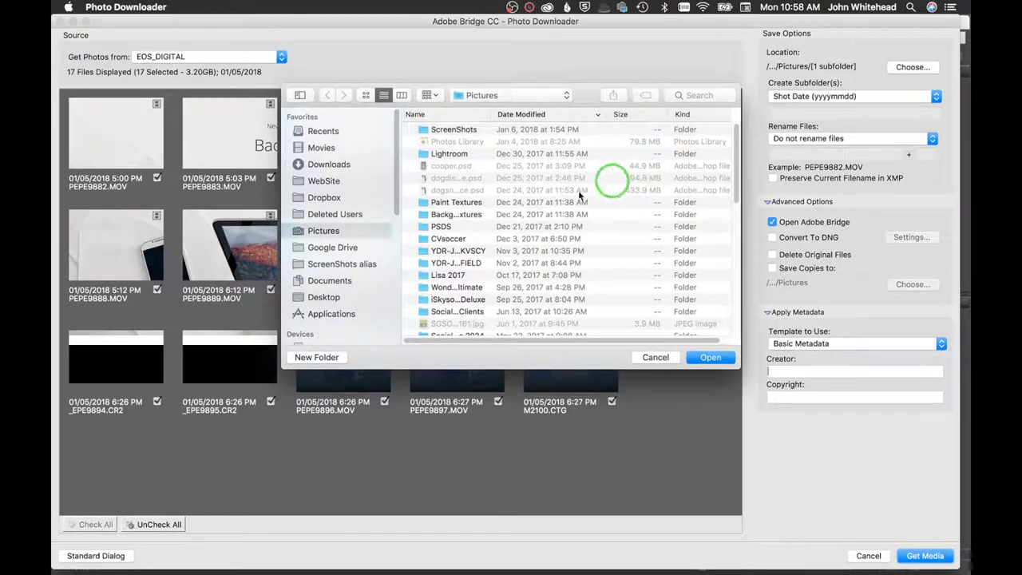
{"action": "scroll", "coordinate": [355, 303], "scroll_direction": "down", "scroll_amount": 3}
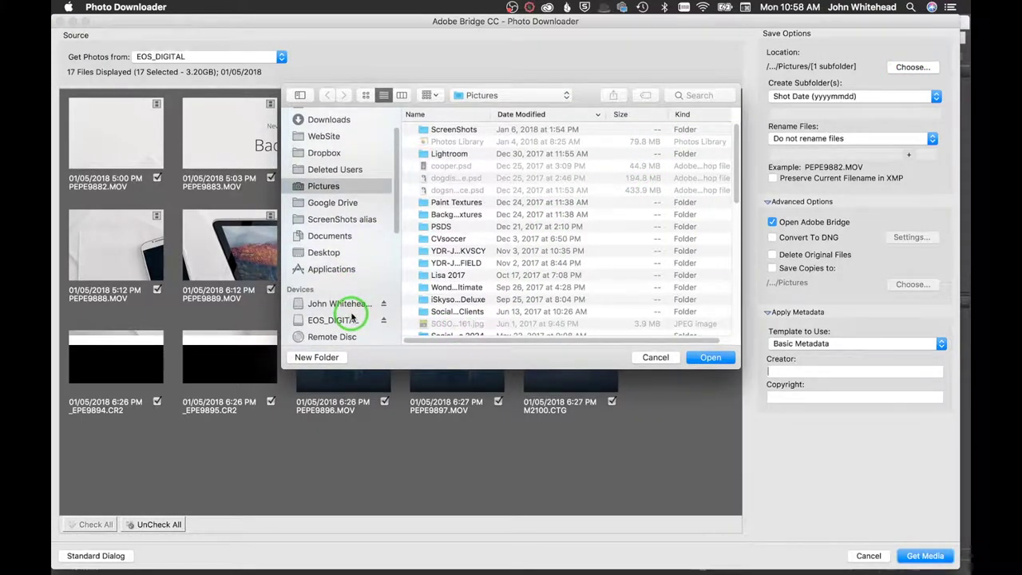
{"action": "scroll", "coordinate": [351, 317], "scroll_direction": "down", "scroll_amount": 2}
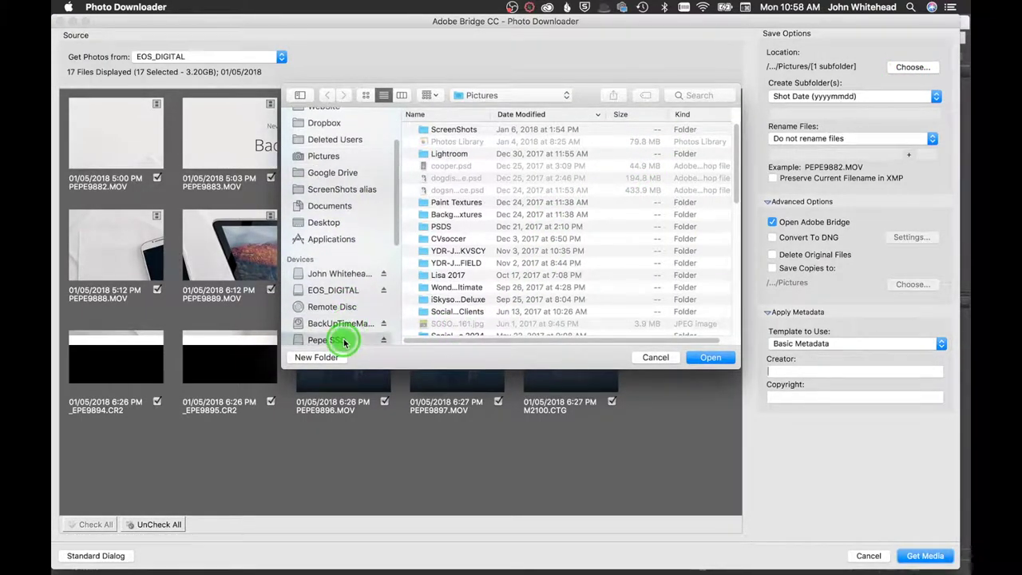
{"action": "left_click", "coordinate": [344, 341]}
{"action": "left_click", "coordinate": [708, 360]}
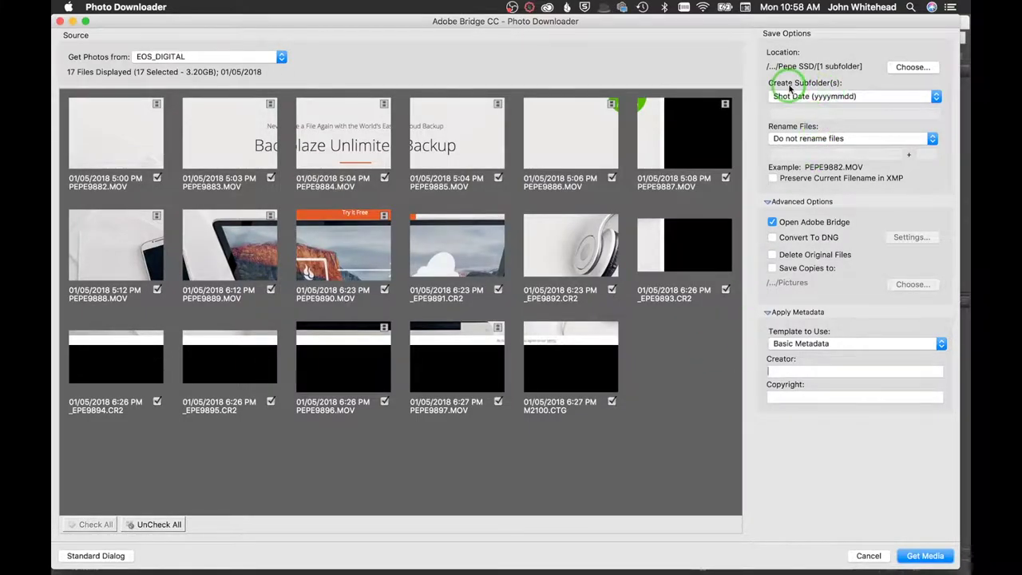
{"action": "left_click", "coordinate": [830, 96]}
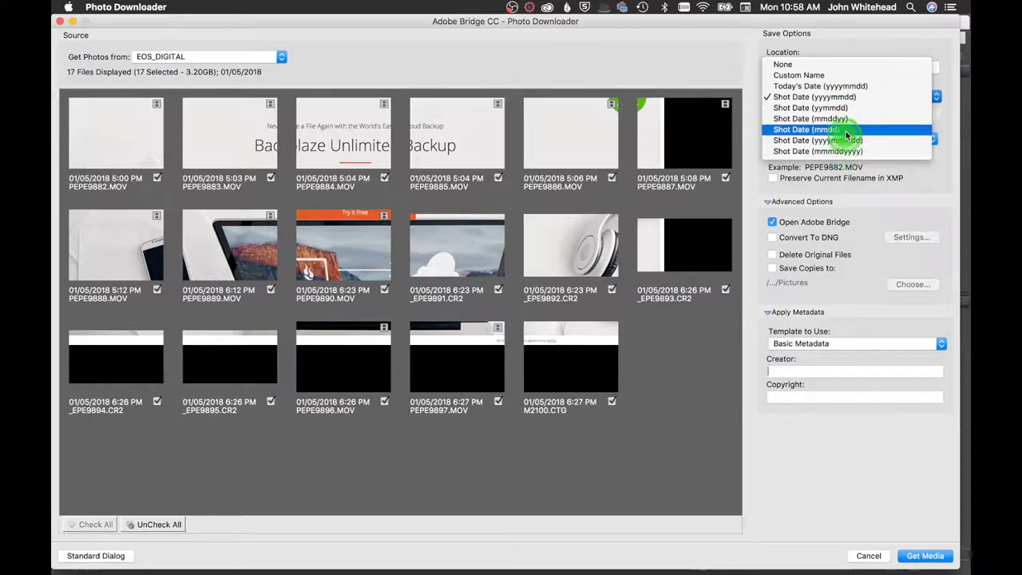
{"action": "left_click", "coordinate": [834, 75]}
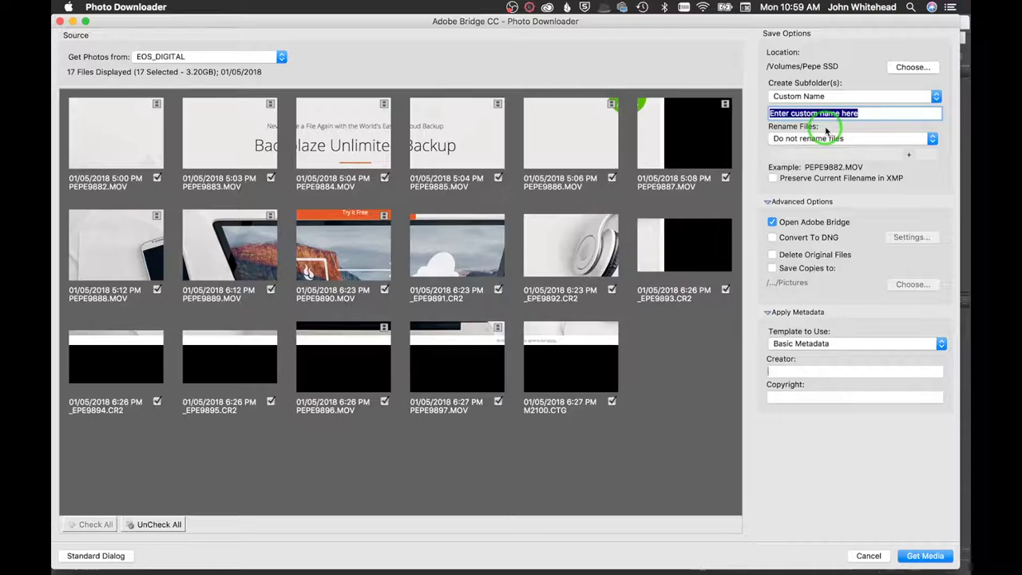
Enter '1-2-2018 cassderole' as the custom subfolder name, fixing typing mistakes
{"action": "type", "text": "1-"}
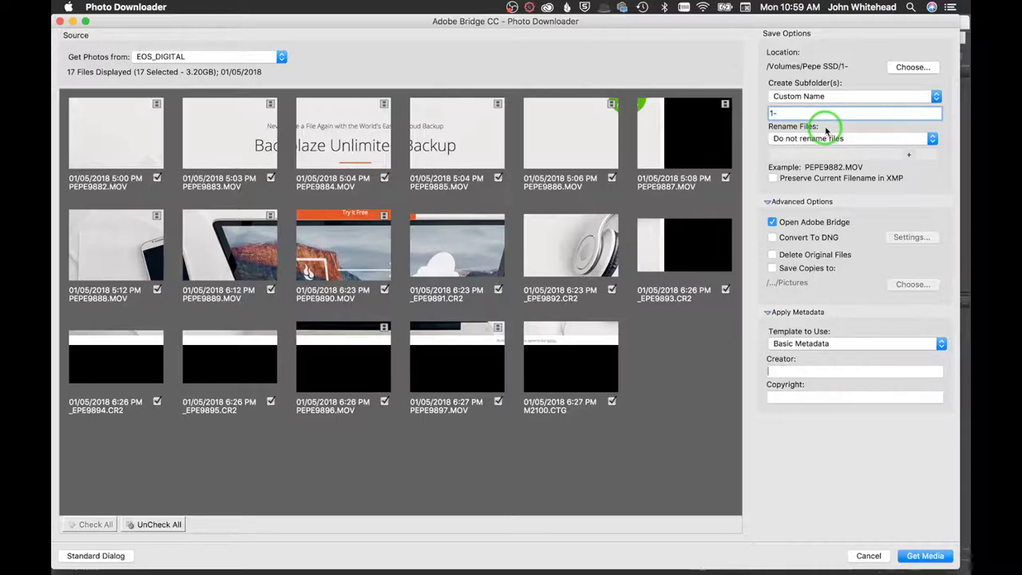
{"action": "type", "text": "2-2018"}
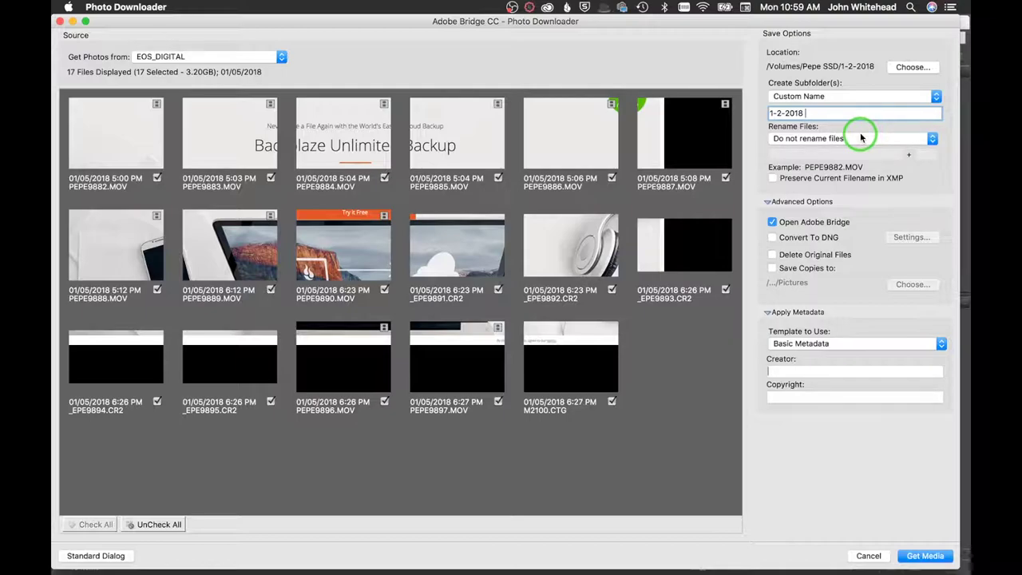
{"action": "type", "text": "cassderole"}
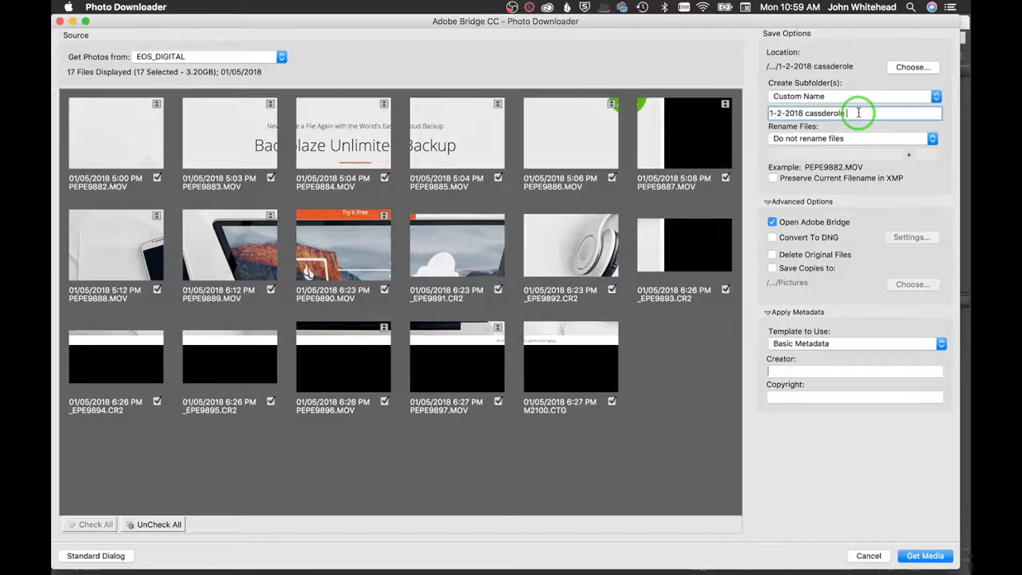
{"action": "type", "text": "jcw"}
{"action": "key", "text": "BackSpace"}
{"action": "key", "text": "BackSpace"}
{"action": "key", "text": "BackSpace"}
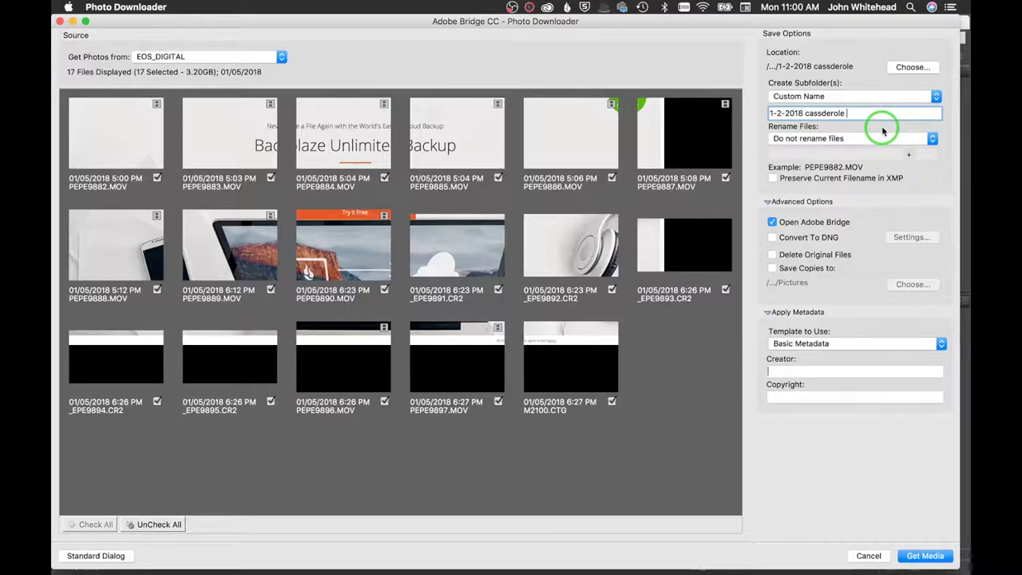
Set Rename Files to Custom Name 'casserole', giving names like casserole_0001.MOV
{"action": "left_click", "coordinate": [837, 142]}
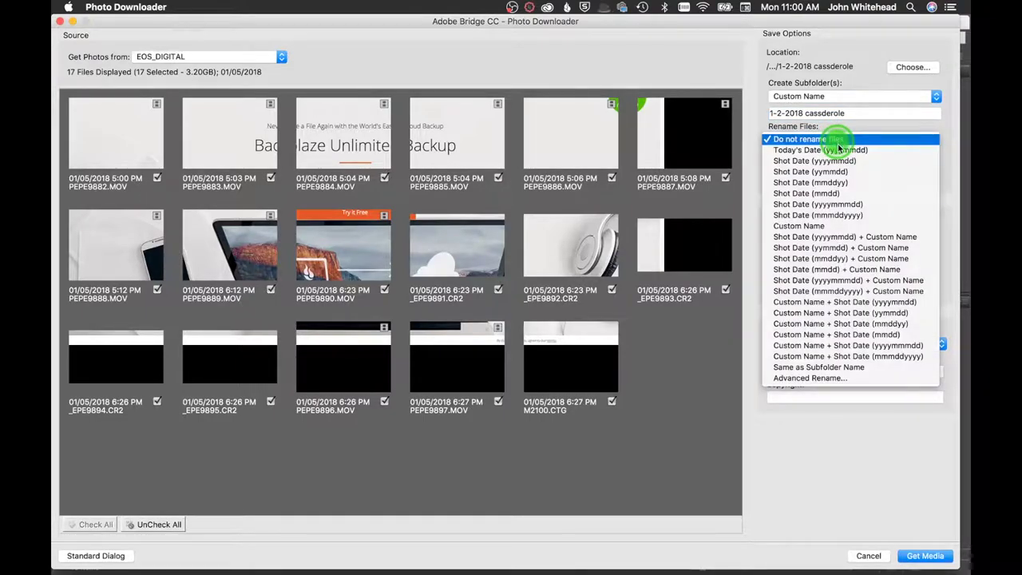
{"action": "left_click", "coordinate": [831, 228]}
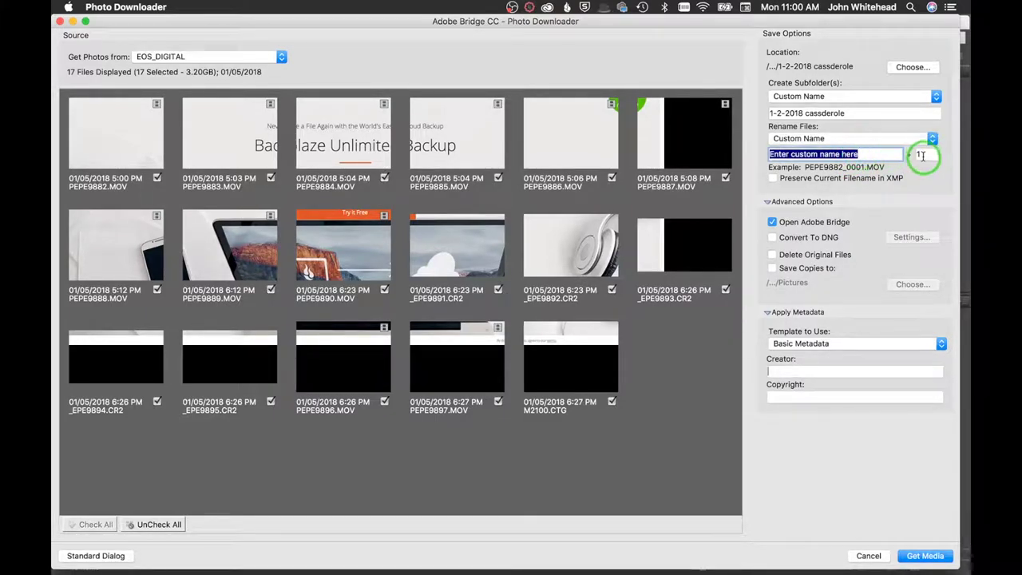
{"action": "type", "text": "cass"}
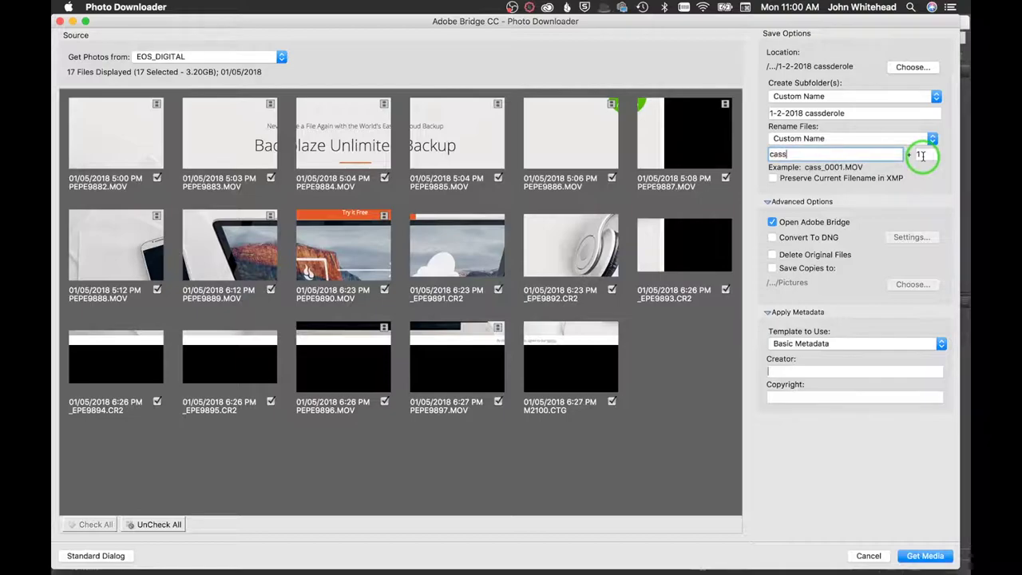
{"action": "type", "text": "erole"}
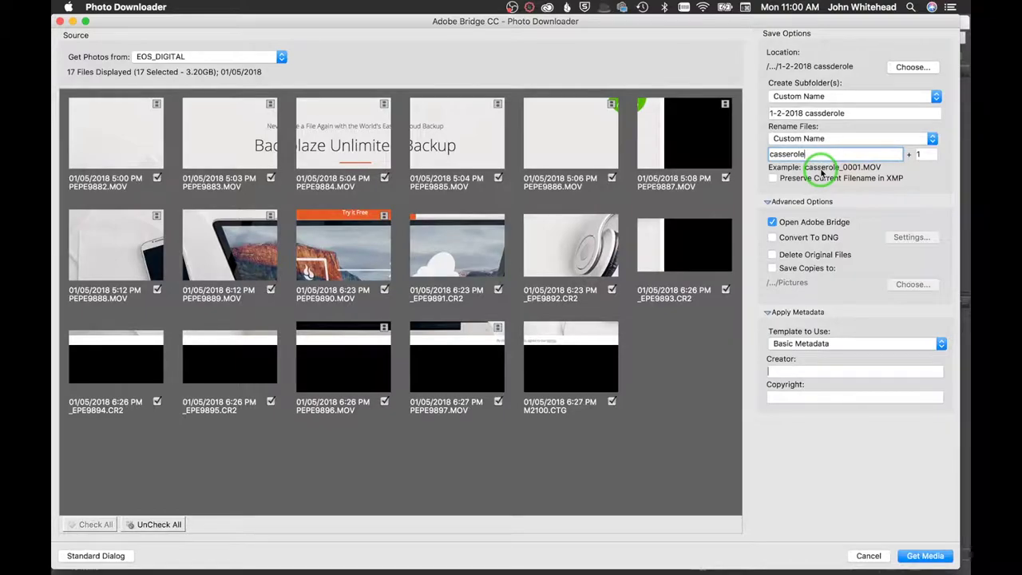
{"action": "left_click", "coordinate": [830, 139]}
{"action": "left_click", "coordinate": [822, 52]}
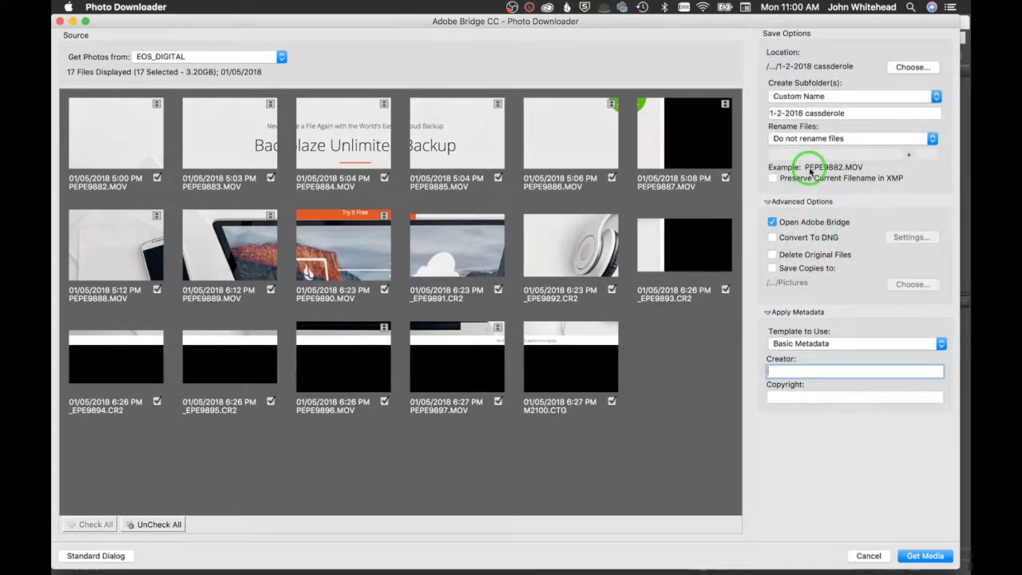
{"action": "left_click", "coordinate": [837, 138]}
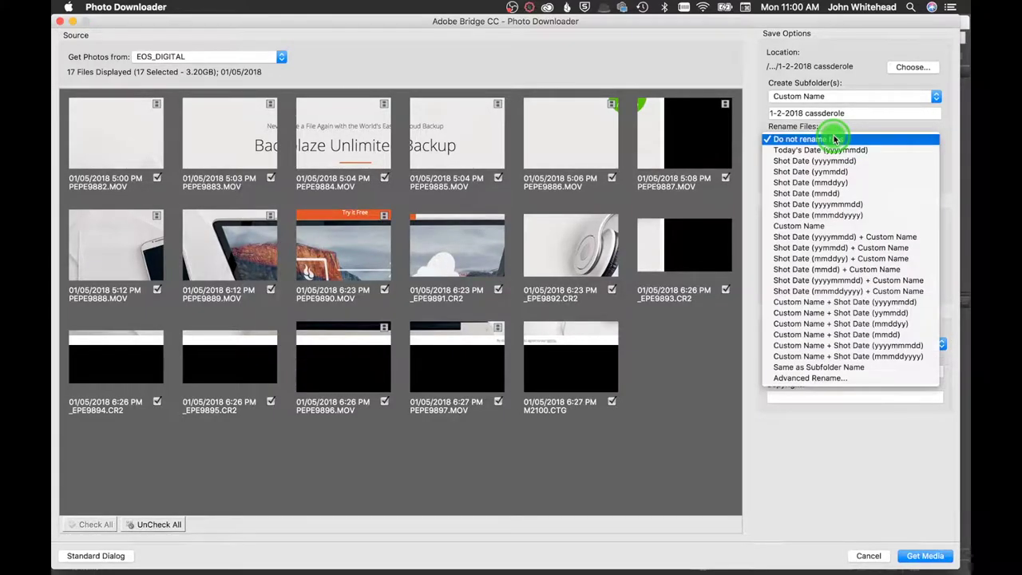
{"action": "left_click", "coordinate": [849, 229]}
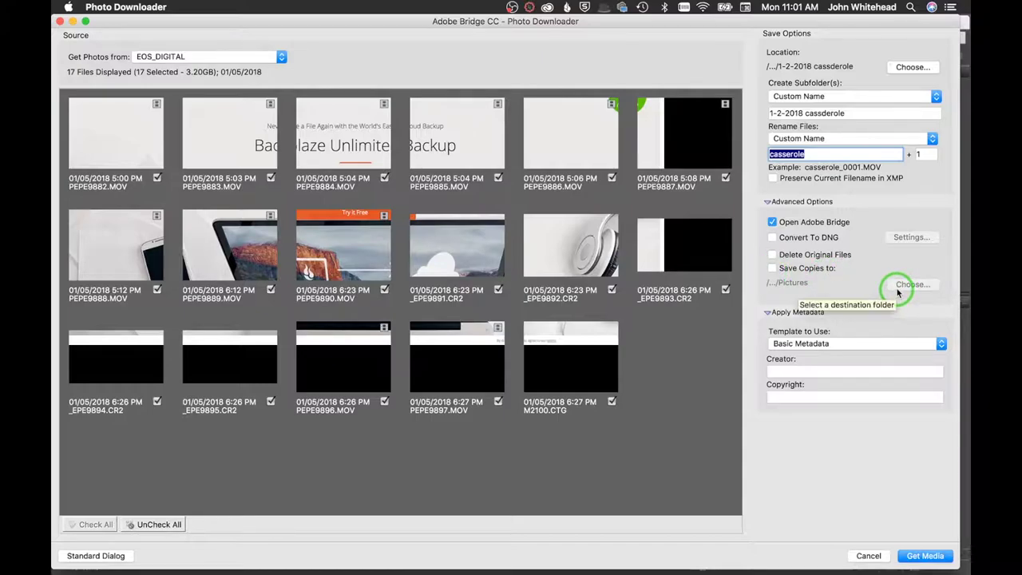
Keep the Basic Metadata template and enter the photographer's name in Creator and Copyright
{"action": "left_click", "coordinate": [859, 349]}
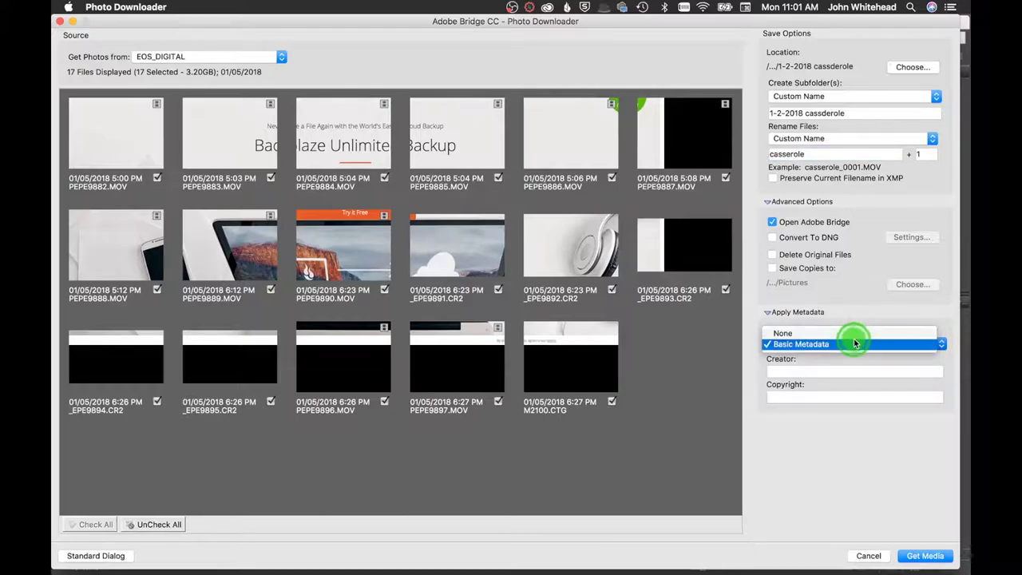
{"action": "left_click", "coordinate": [859, 347]}
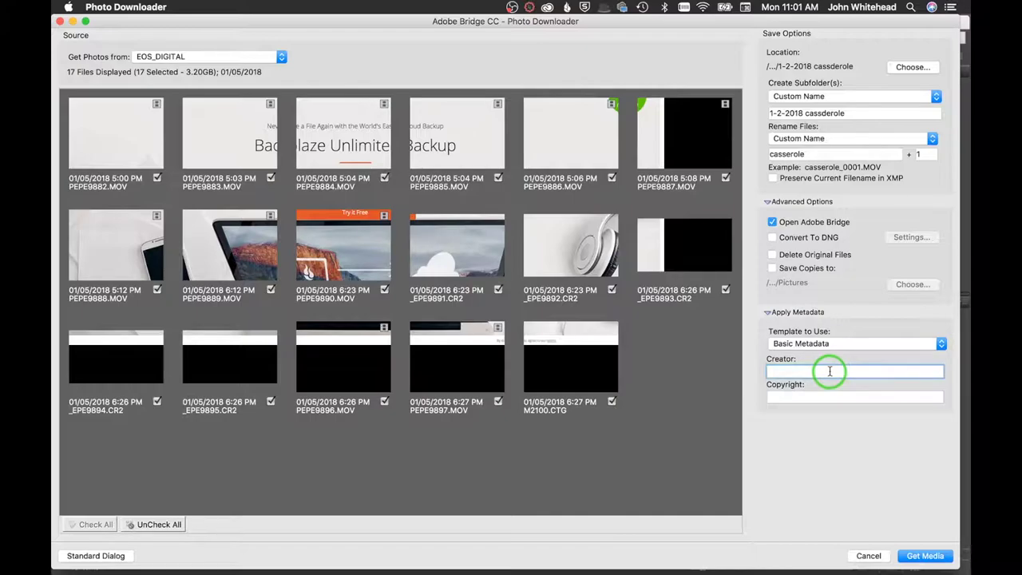
{"action": "type", "text": "John"}
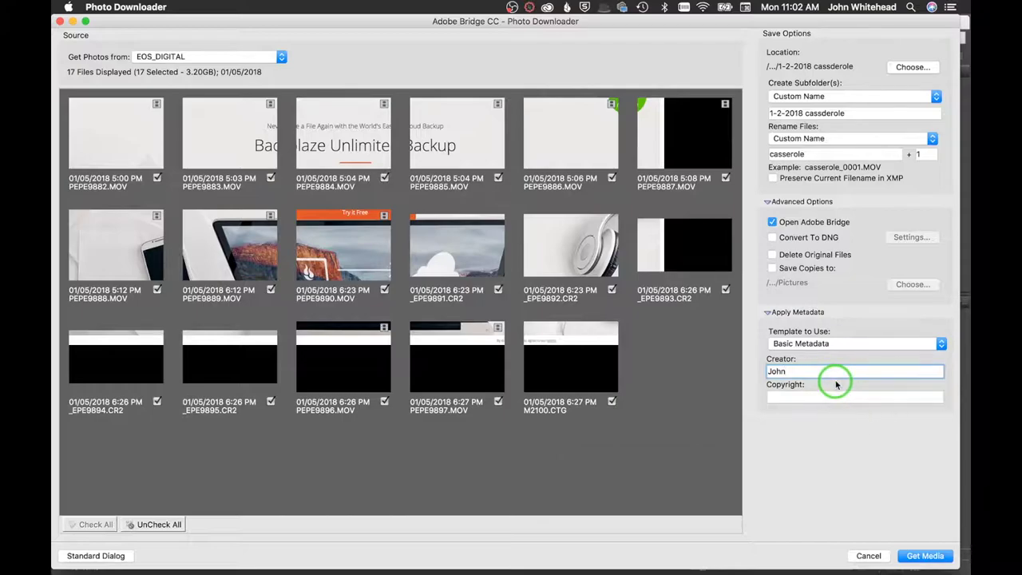
{"action": "type", "text": " Whitehad"}
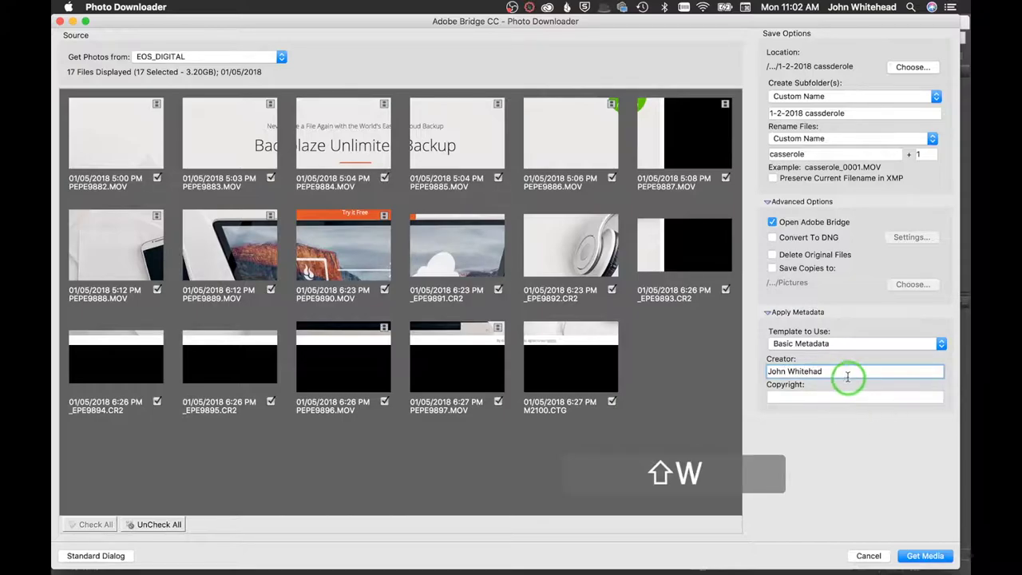
{"action": "left_click_drag", "start_coordinate": [846, 376], "coordinate": [708, 367]}
{"action": "key", "text": "super+c"}
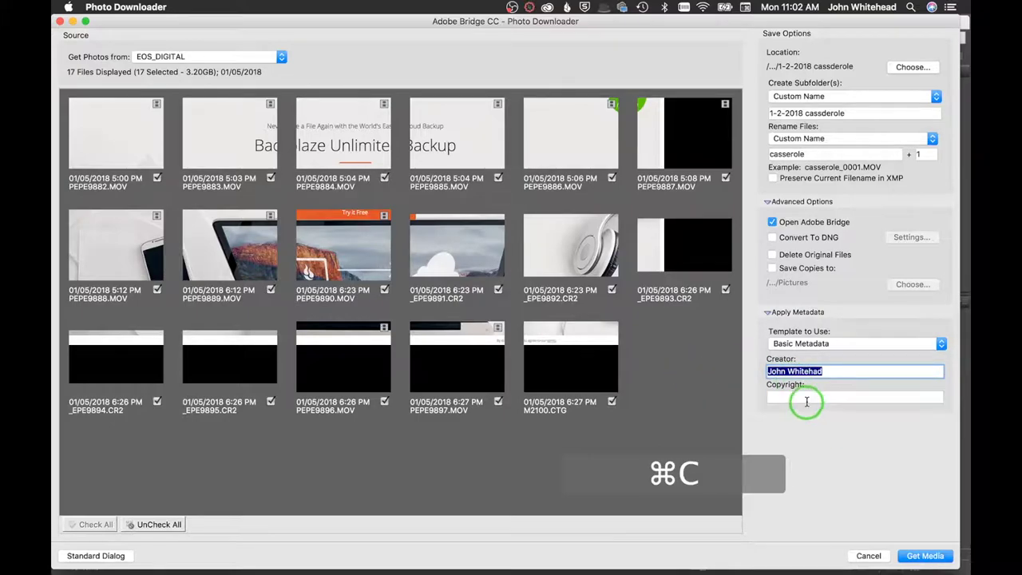
{"action": "left_click", "coordinate": [806, 402]}
{"action": "key", "text": "super+v"}
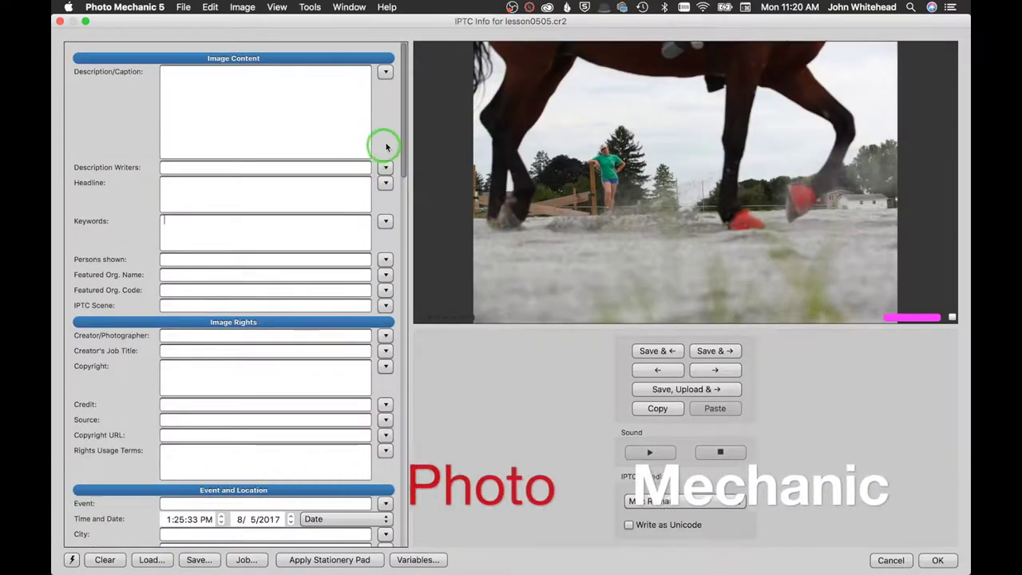
{"action": "left_click_drag", "start_coordinate": [401, 114], "coordinate": [425, 543]}
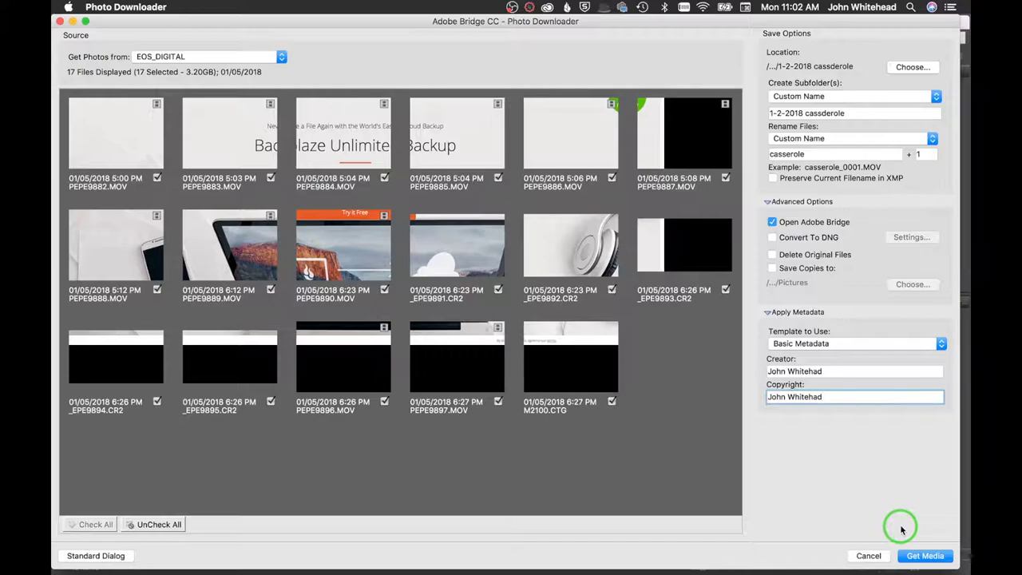
Run Get Media to copy the 17 card files into the 1-2-2018 cassderole folder
{"action": "left_click", "coordinate": [925, 556]}
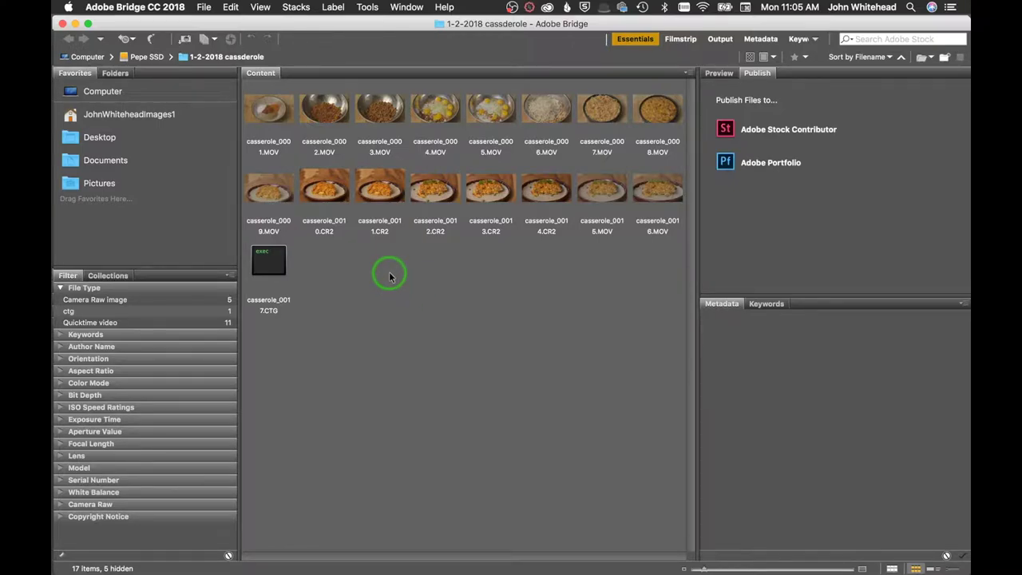
Select casserole_0010.CR2 to view its 5760 x 3840, 25.91 MB Camera Raw metadata
{"action": "left_click", "coordinate": [326, 197]}
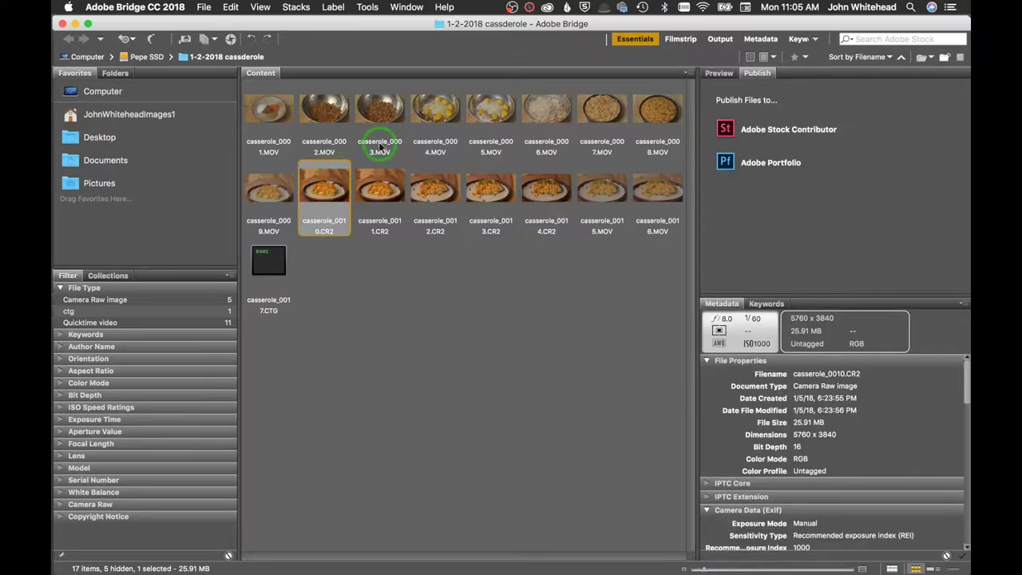
Switch to Filmstrip and open Desktop's Dogs 2017 folder, previewing barn2380.CR2
{"action": "left_click", "coordinate": [680, 39]}
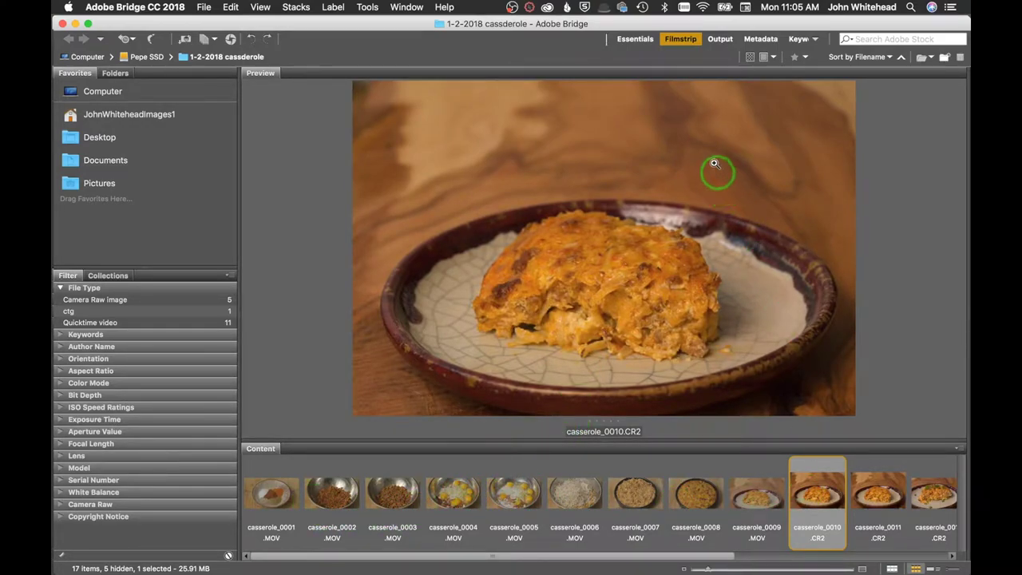
{"action": "left_click", "coordinate": [68, 139]}
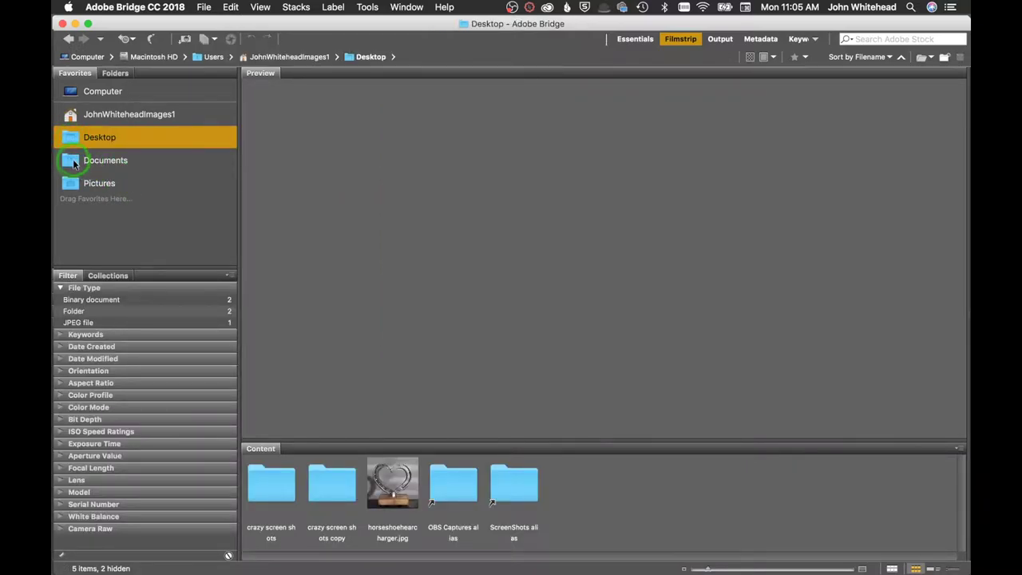
{"action": "left_click", "coordinate": [390, 499]}
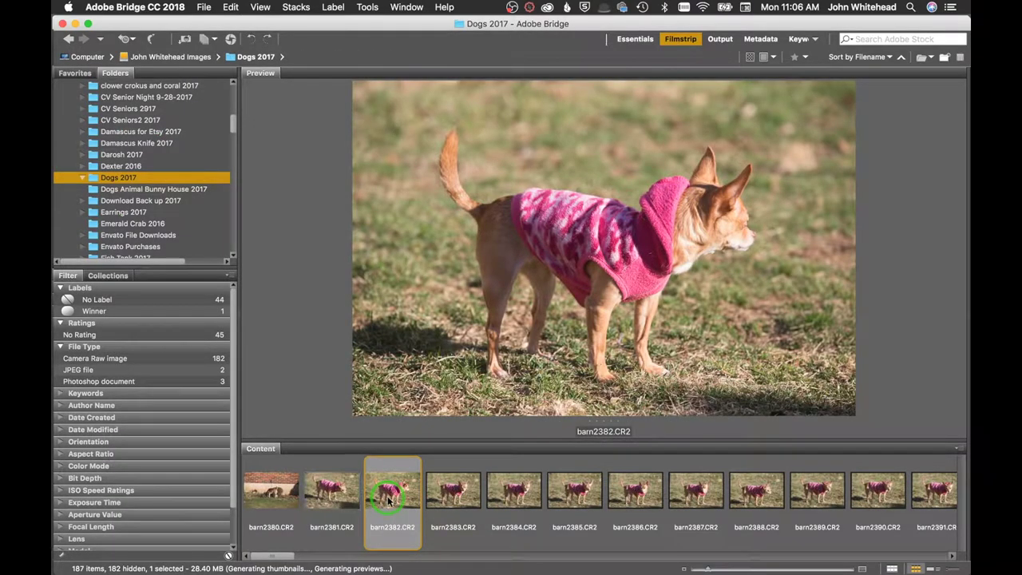
{"action": "left_click", "coordinate": [271, 503]}
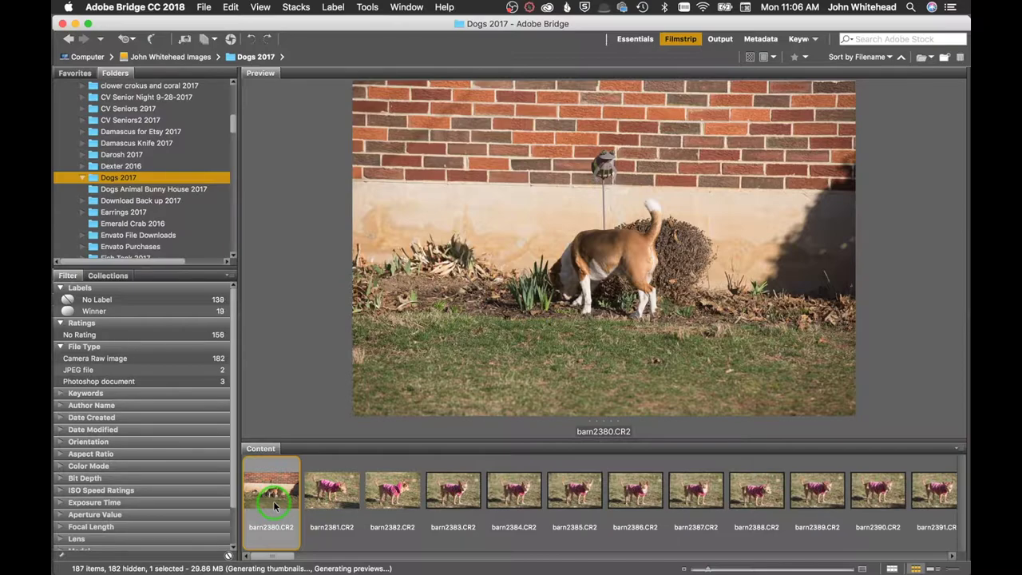
Reapply the Filmstrip workspace after briefly toggling to the thumbnail grid
{"action": "left_click", "coordinate": [674, 40]}
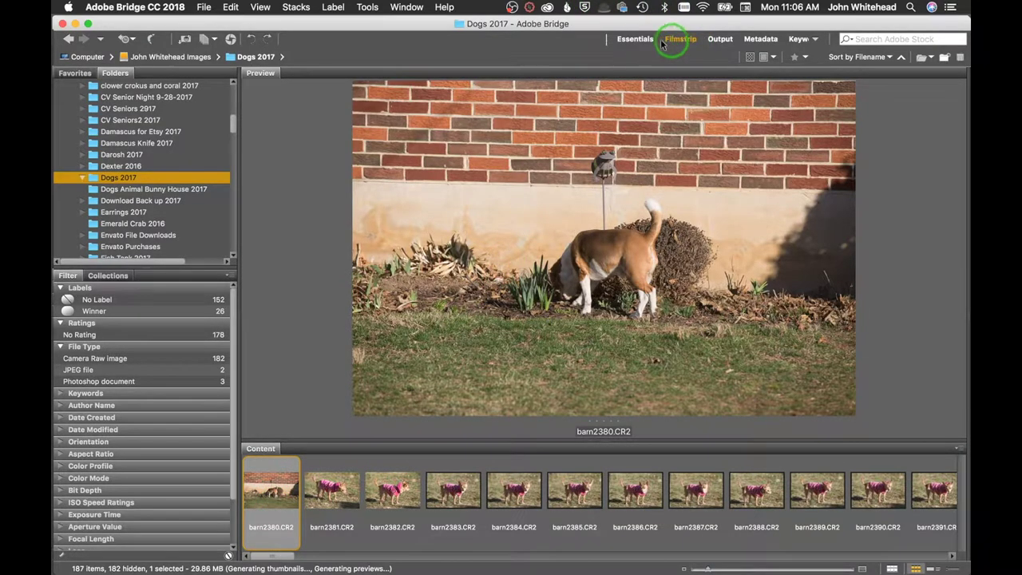
{"action": "left_click", "coordinate": [633, 39]}
{"action": "left_click", "coordinate": [680, 39]}
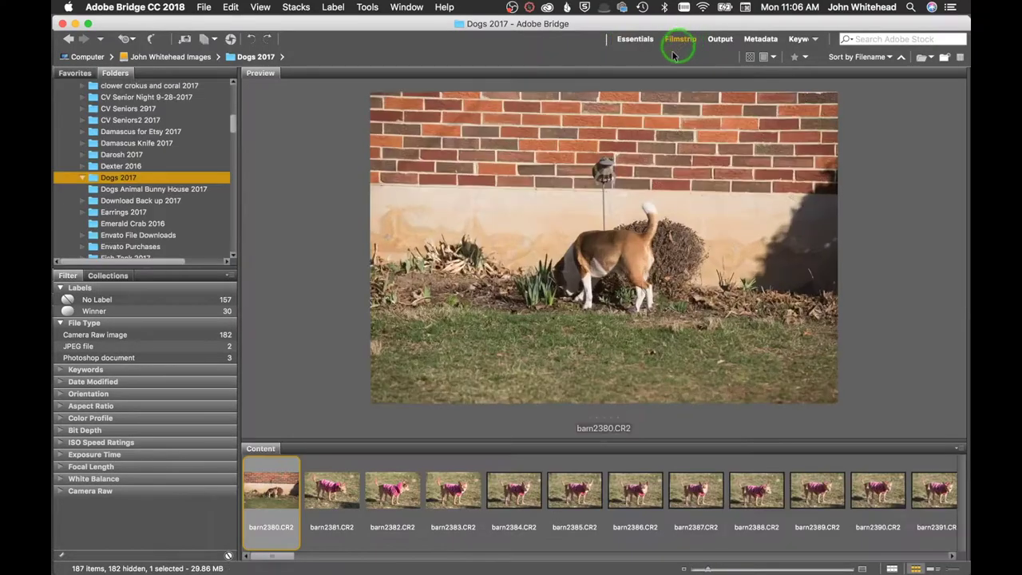
{"action": "left_click", "coordinate": [603, 141]}
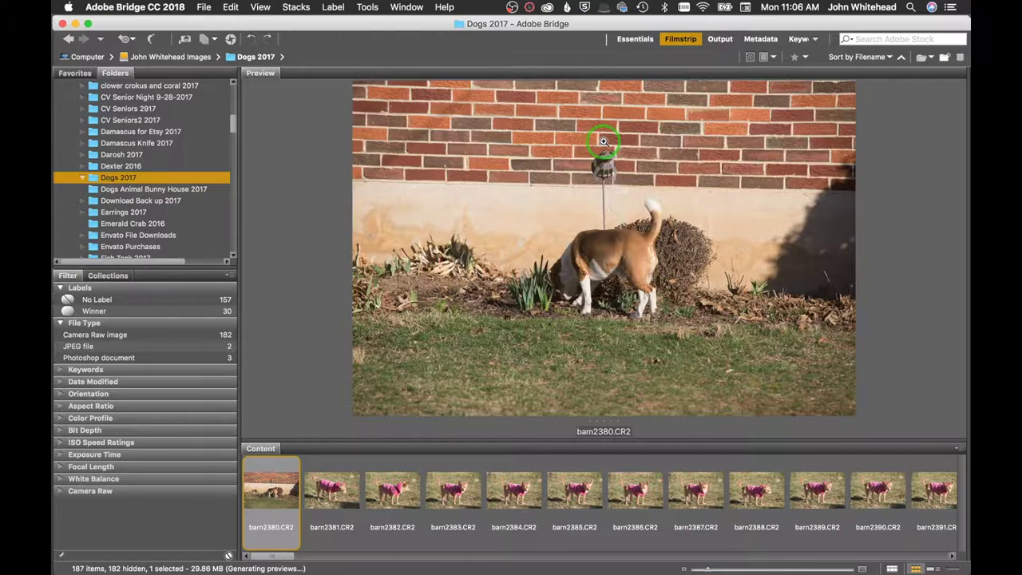
Step through photos barn2381 to barn2387 and give barn2386 a one-star rating
{"action": "key", "text": "Right"}
{"action": "key", "text": "Right"}
{"action": "key", "text": "Right"}
{"action": "key", "text": "Right"}
{"action": "key", "text": "Right"}
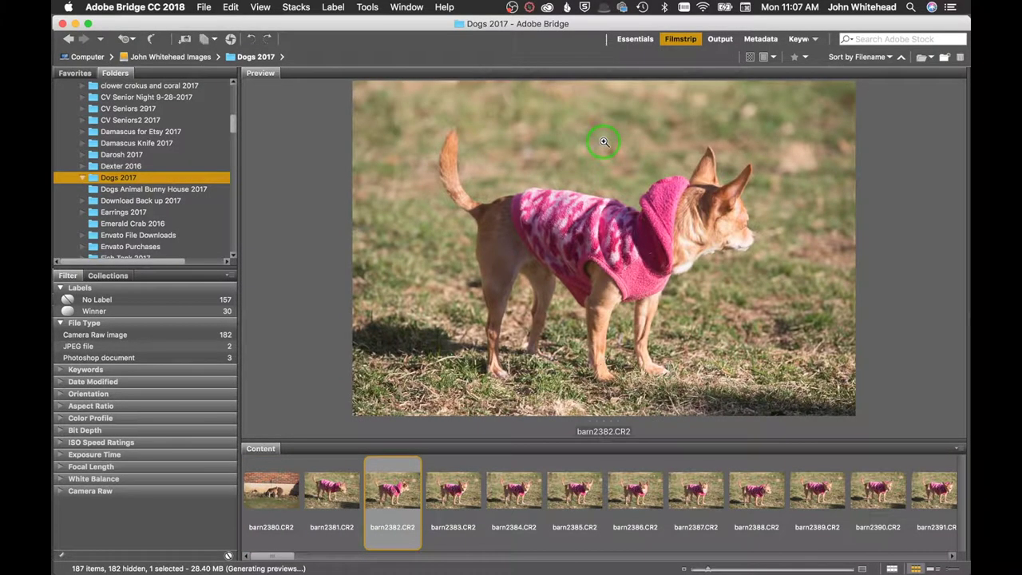
{"action": "key", "text": "Right"}
{"action": "key", "text": "Right"}
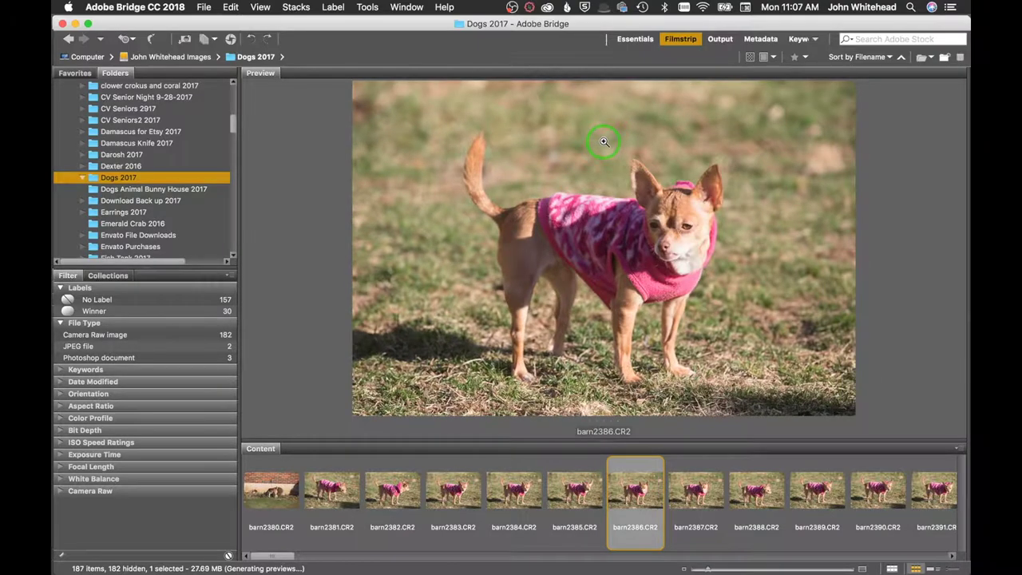
{"action": "key", "text": "Left"}
{"action": "key", "text": "Left"}
{"action": "key", "text": "Right"}
{"action": "key", "text": "super"}
{"action": "key", "text": "super+1"}
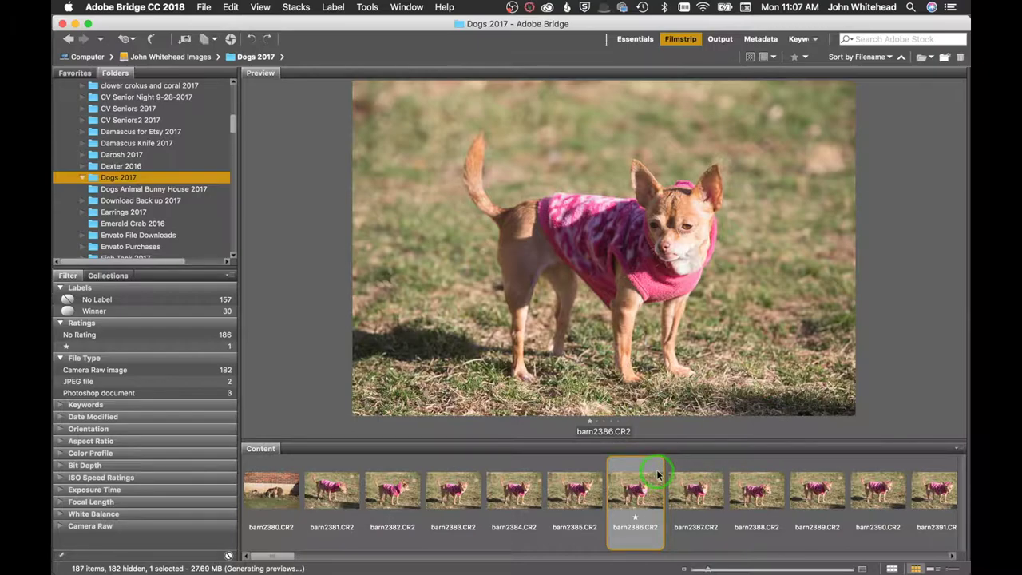
{"action": "key", "text": "super"}
Advance through the filmstrip to barn2419, then back one to barn2418.CR2
{"action": "key", "text": "Right"}
{"action": "key", "text": "Right"}
{"action": "key", "text": "Right"}
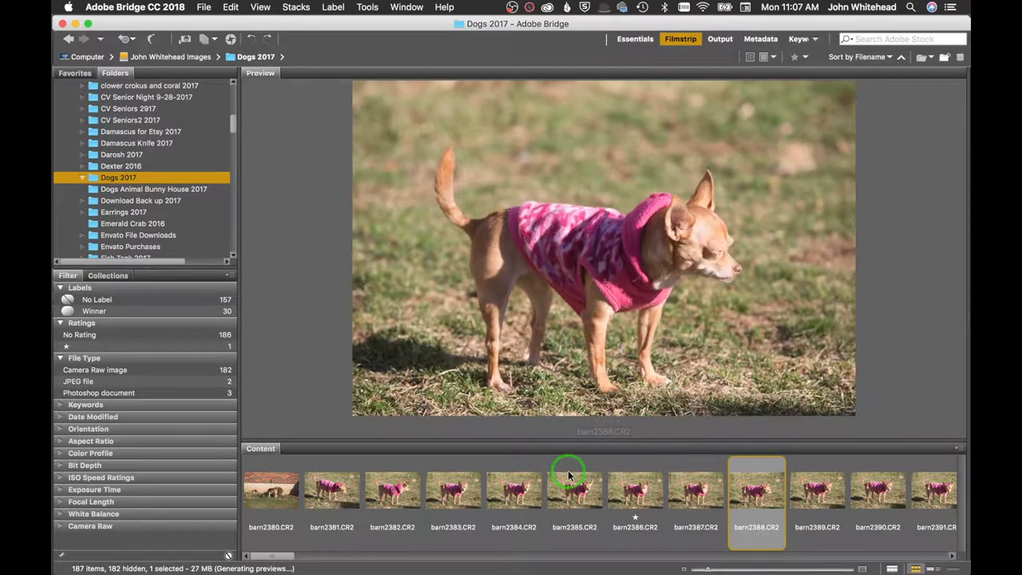
{"action": "key", "text": "Right"}
{"action": "key", "text": "Right"}
{"action": "key", "text": "Right"}
{"action": "key", "text": "Right"}
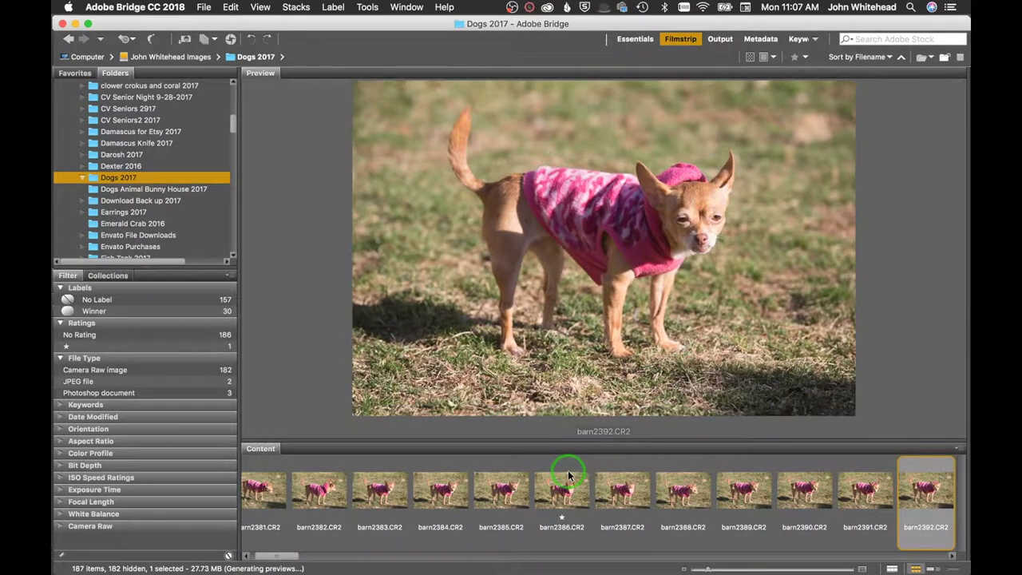
{"action": "key", "text": "Right"}
{"action": "key", "text": "Right"}
{"action": "key", "text": "Right"}
{"action": "key", "text": "Right"}
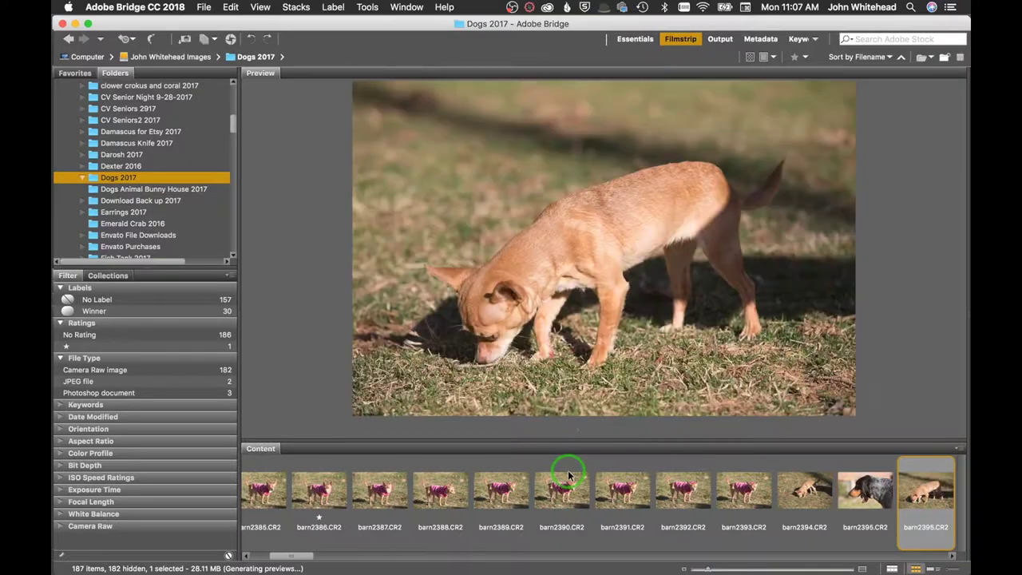
{"action": "key", "text": "Right"}
{"action": "key", "text": "Right"}
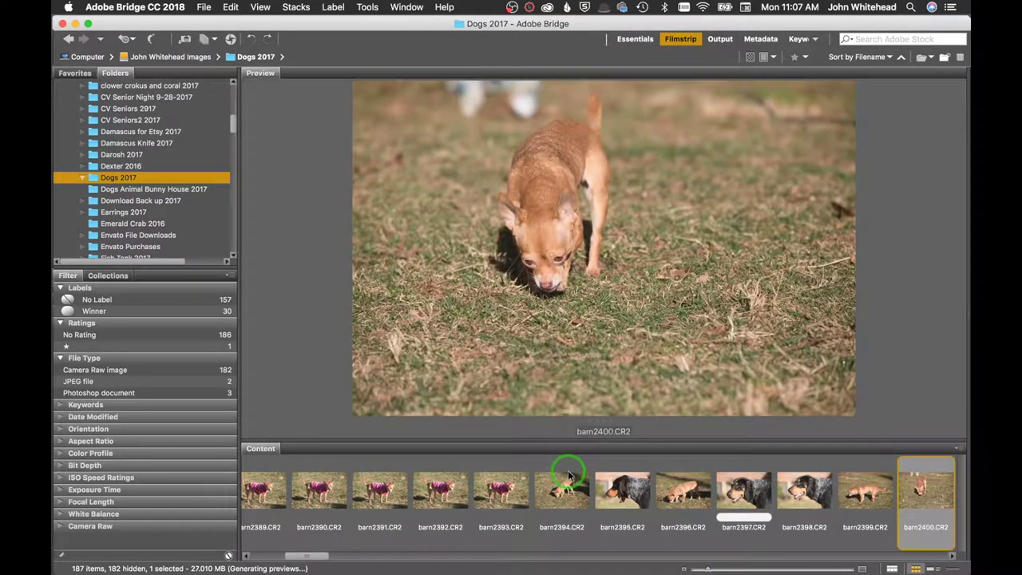
{"action": "key", "text": "Right"}
{"action": "key", "text": "Right"}
{"action": "key", "text": "Right"}
{"action": "key", "text": "Right"}
{"action": "key", "text": "Right"}
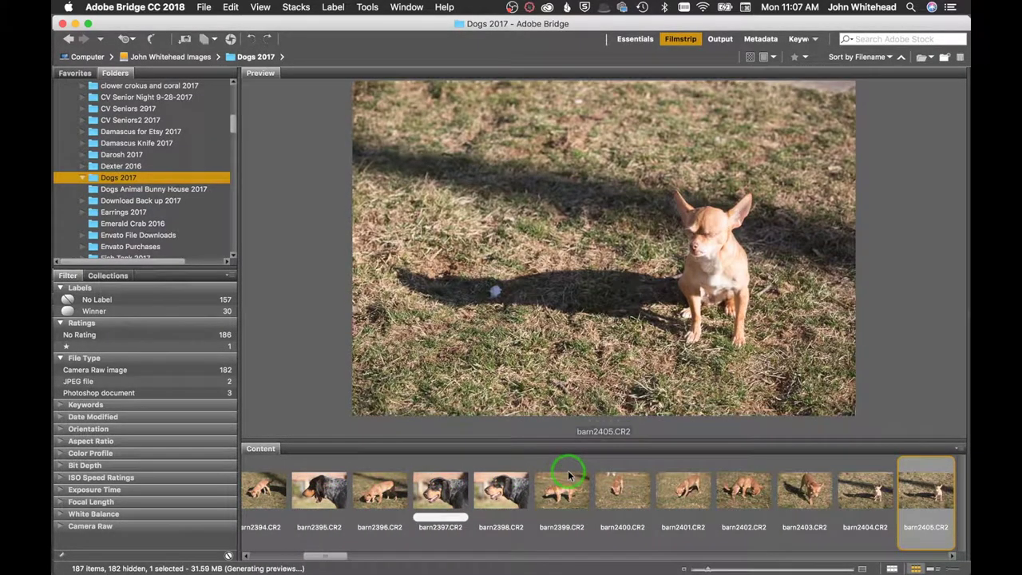
{"action": "key", "text": "Right"}
{"action": "key", "text": "Right"}
{"action": "key", "text": "Right"}
{"action": "key", "text": "Right"}
{"action": "key", "text": "Right"}
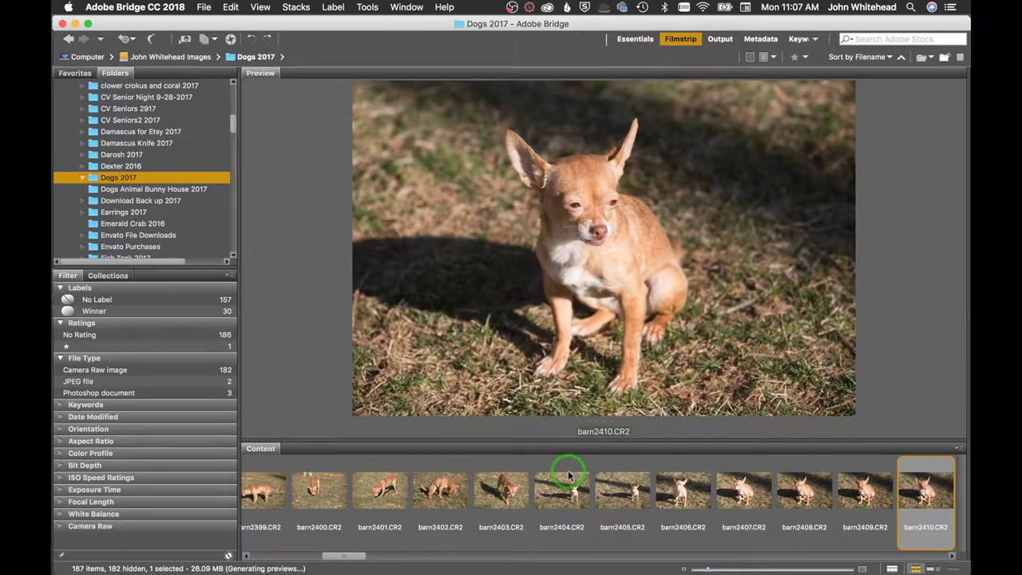
{"action": "key", "text": "Right"}
{"action": "key", "text": "Right"}
{"action": "key", "text": "Right"}
{"action": "key", "text": "Right"}
{"action": "key", "text": "Right"}
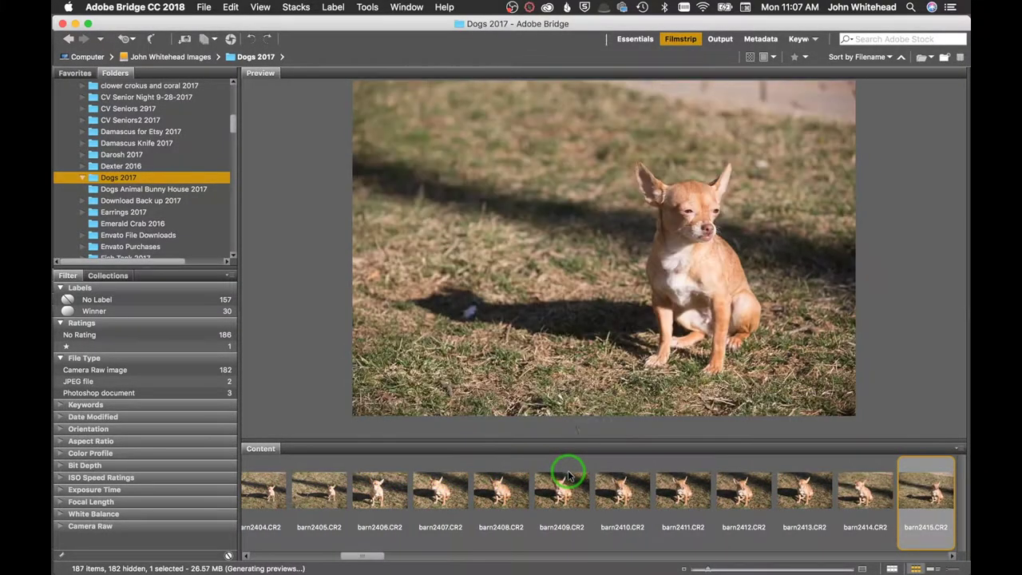
{"action": "key", "text": "Right"}
{"action": "key", "text": "Right"}
{"action": "key", "text": "Right"}
{"action": "key", "text": "Right"}
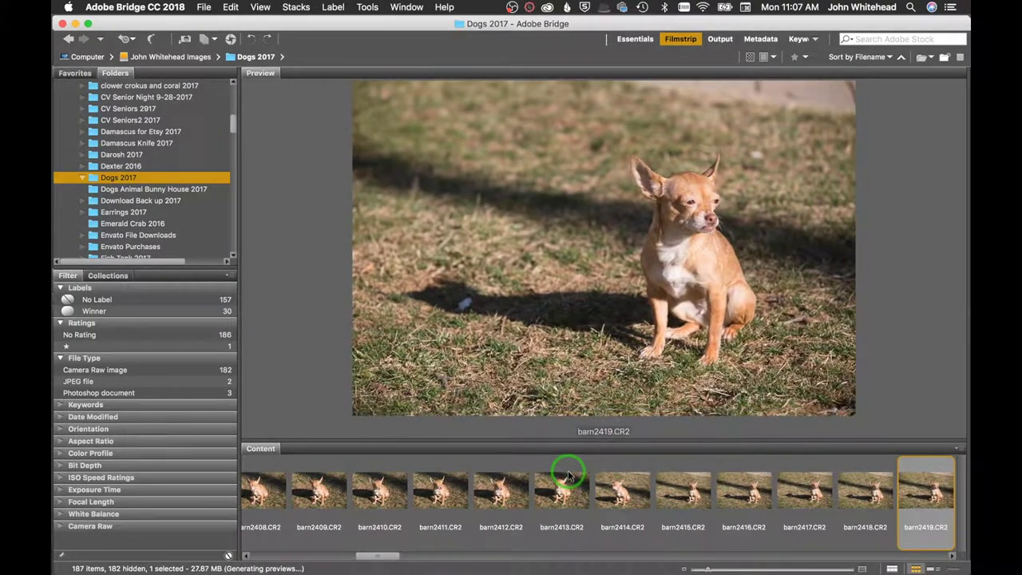
{"action": "key", "text": "Left"}
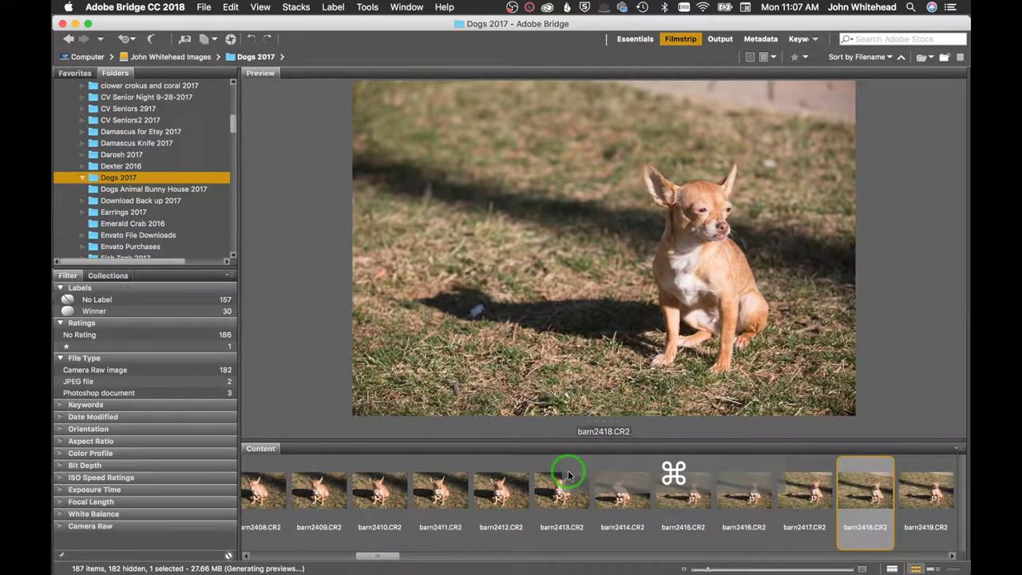
Give barn2418 and barn2424 one-star ratings, then review the shots through barn2443
{"action": "key", "text": "super+1"}
{"action": "key", "text": "Right"}
{"action": "key", "text": "Right"}
{"action": "key", "text": "Right"}
{"action": "key", "text": "Right"}
{"action": "key", "text": "Right"}
{"action": "key", "text": "Right"}
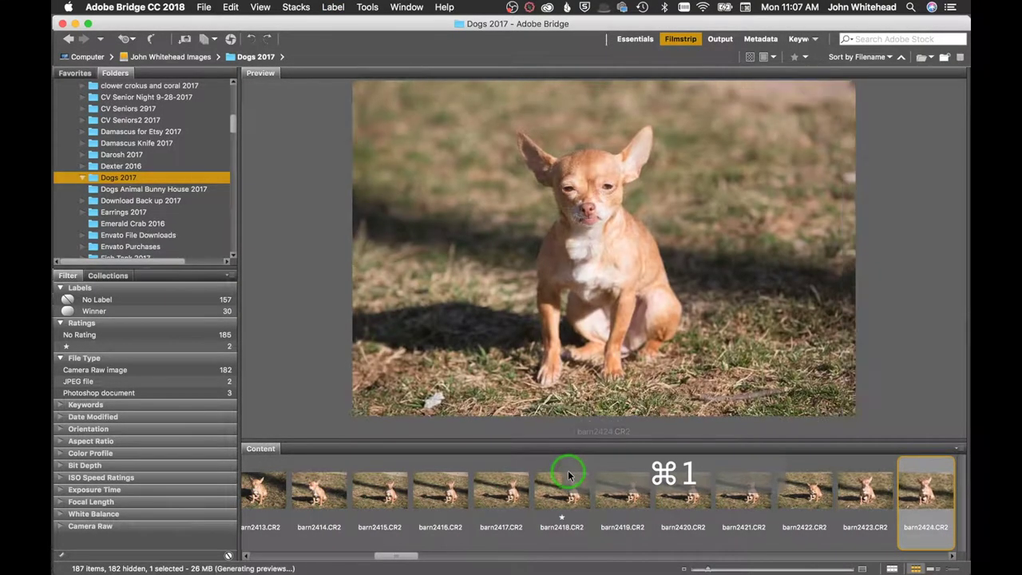
{"action": "key", "text": "Right"}
{"action": "key", "text": "Right"}
{"action": "key", "text": "Right"}
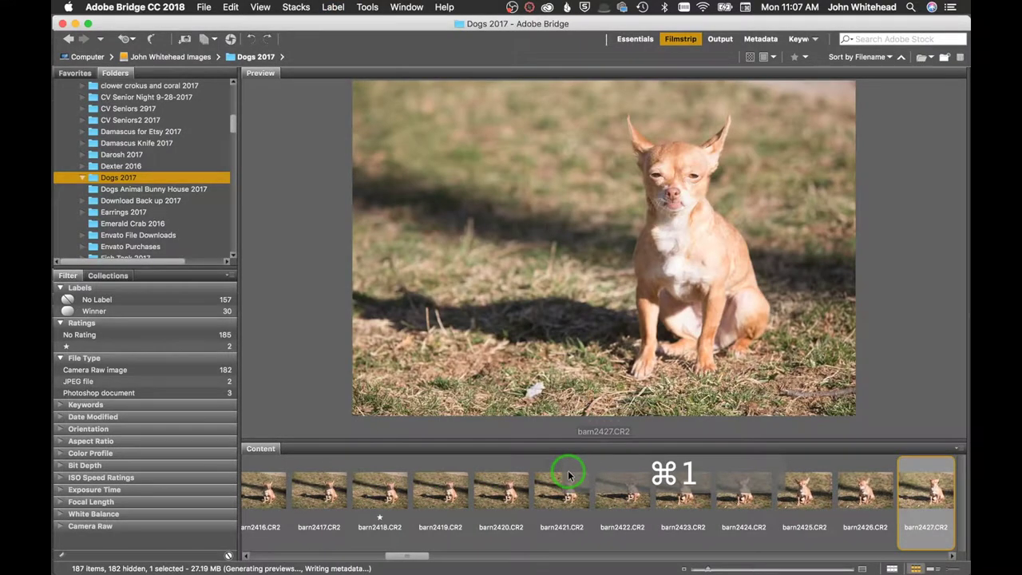
{"action": "key", "text": "Right"}
{"action": "key", "text": "Right"}
{"action": "key", "text": "Right"}
{"action": "key", "text": "Right"}
{"action": "key", "text": "Right"}
{"action": "key", "text": "Right"}
{"action": "key", "text": "Right"}
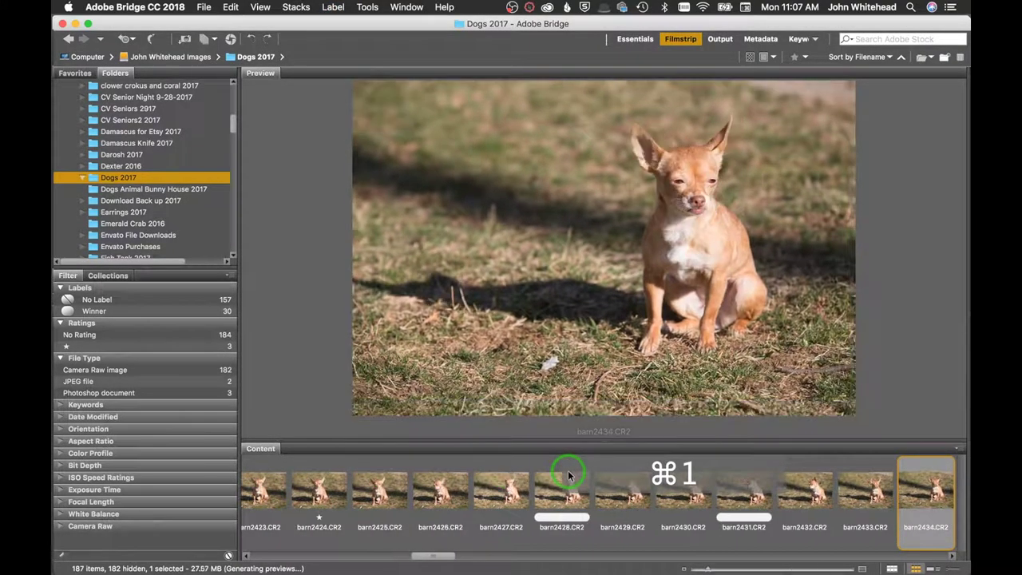
{"action": "key", "text": "Right"}
{"action": "key", "text": "Right"}
{"action": "key", "text": "Right"}
{"action": "key", "text": "Right"}
{"action": "key", "text": "Right"}
{"action": "key", "text": "Right"}
{"action": "key", "text": "Right"}
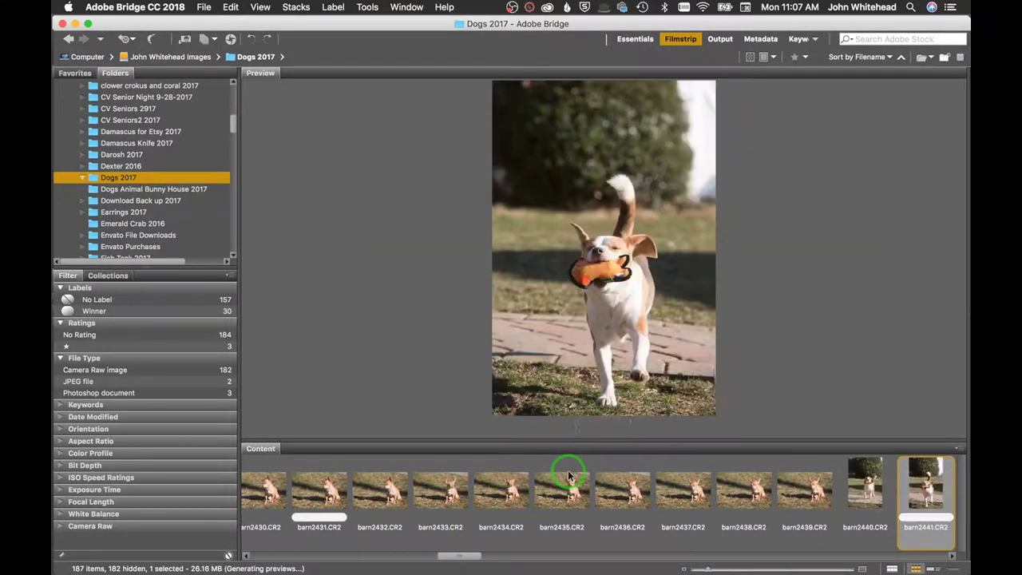
{"action": "key", "text": "Right"}
{"action": "key", "text": "Right"}
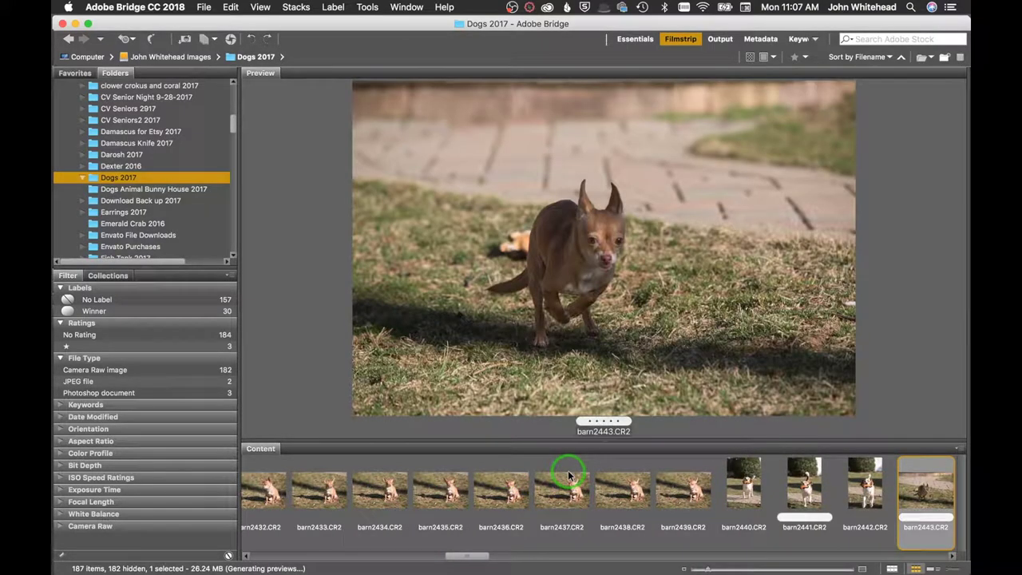
Review barn2448 through barn2469 and give barn2471 a one-star rating
{"action": "key", "text": "Right"}
{"action": "key", "text": "Right"}
{"action": "key", "text": "Right"}
{"action": "key", "text": "Right"}
{"action": "key", "text": "Right"}
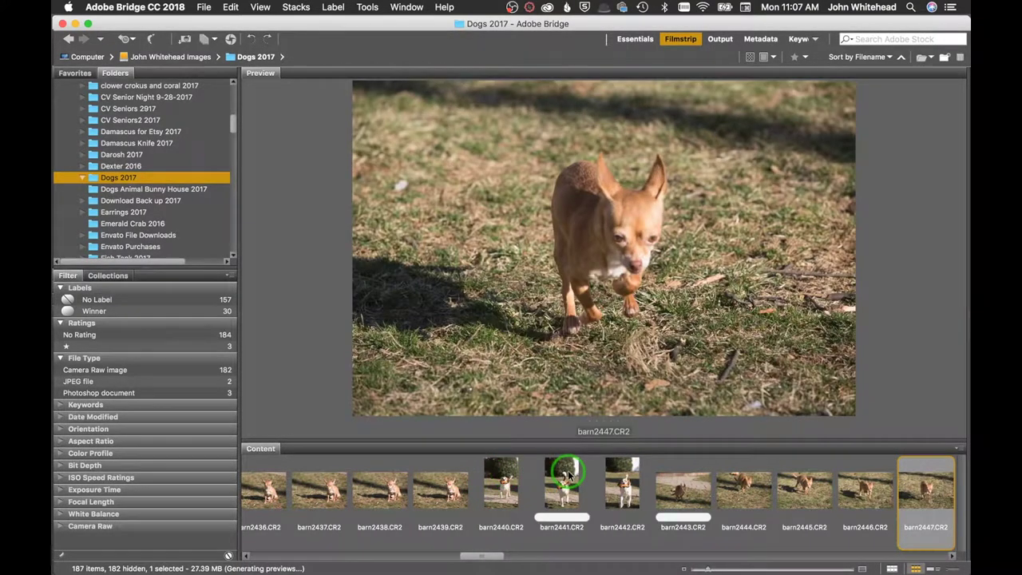
{"action": "key", "text": "Right"}
{"action": "key", "text": "Right"}
{"action": "key", "text": "Right"}
{"action": "key", "text": "Right"}
{"action": "key", "text": "Right"}
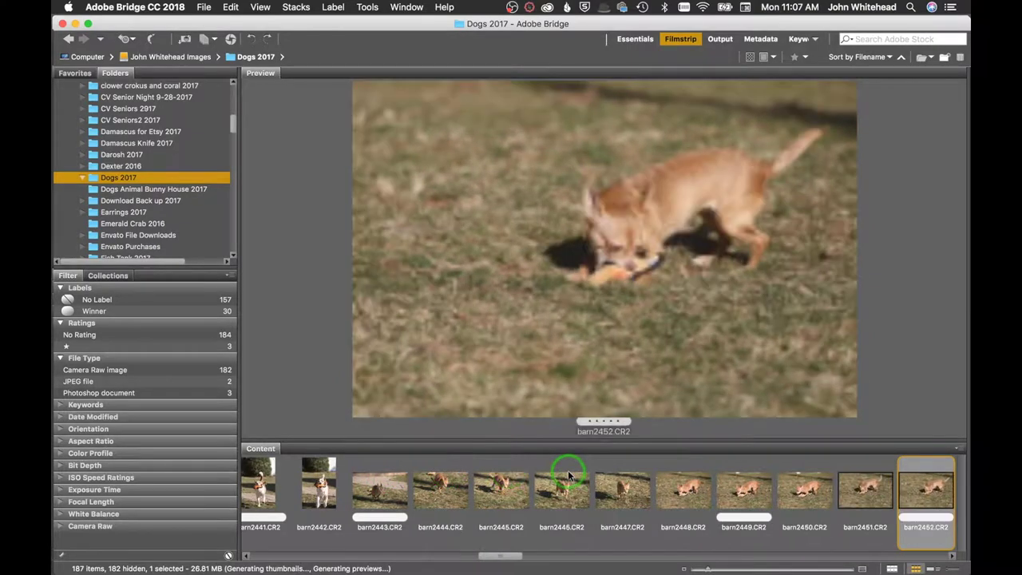
{"action": "key", "text": "Right"}
{"action": "key", "text": "Right"}
{"action": "key", "text": "Right"}
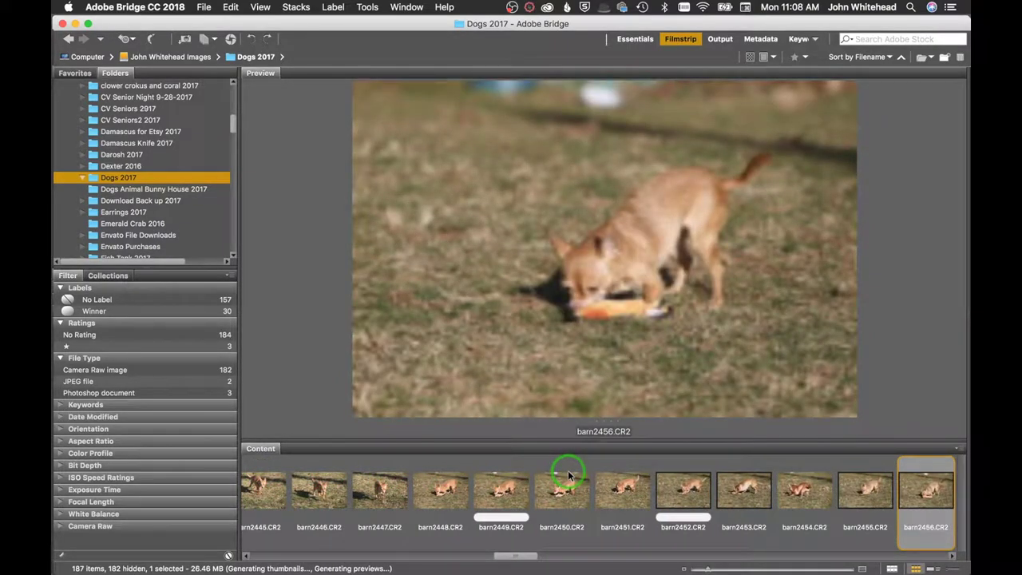
{"action": "key", "text": "Right"}
{"action": "key", "text": "Right"}
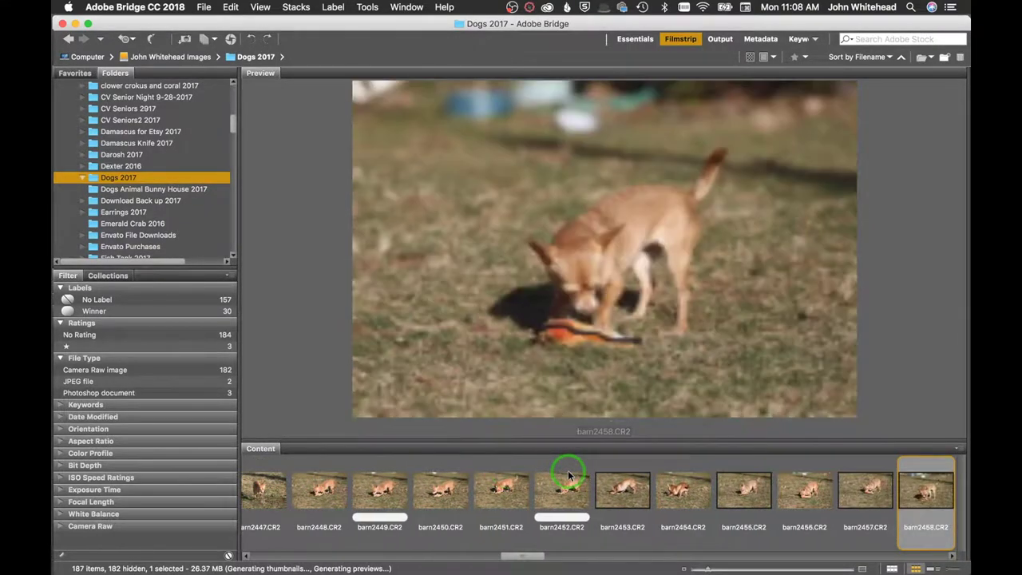
{"action": "key", "text": "Right"}
{"action": "key", "text": "Right"}
{"action": "key", "text": "Right"}
{"action": "key", "text": "Right"}
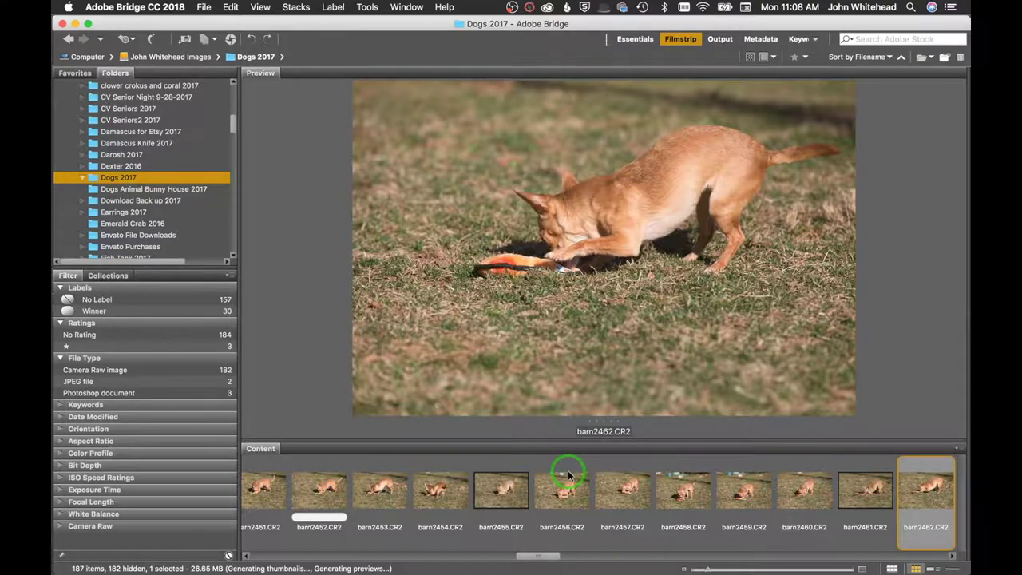
{"action": "key", "text": "Right"}
{"action": "key", "text": "Right"}
{"action": "key", "text": "Right"}
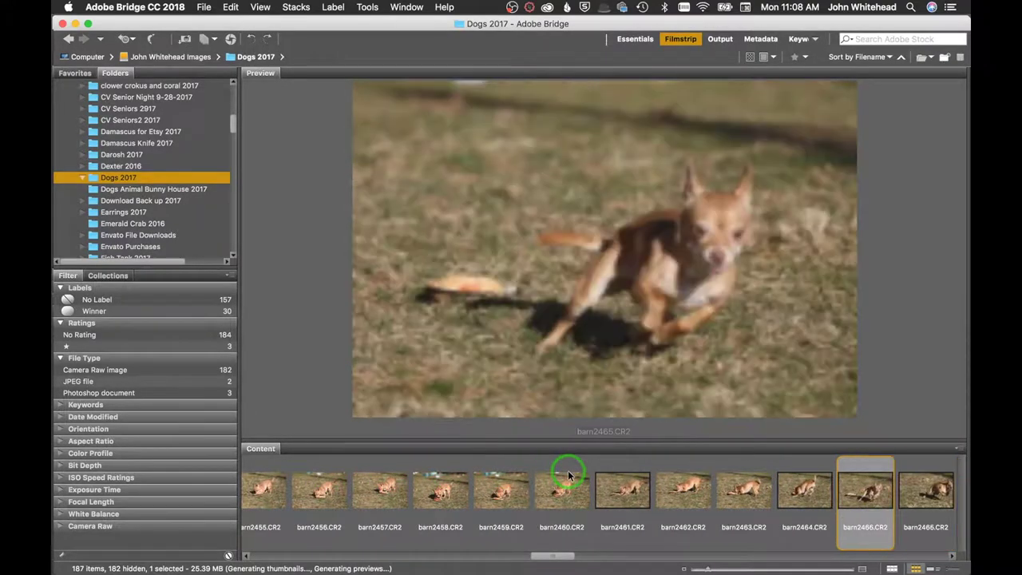
{"action": "key", "text": "Right"}
{"action": "key", "text": "Right"}
{"action": "key", "text": "Right"}
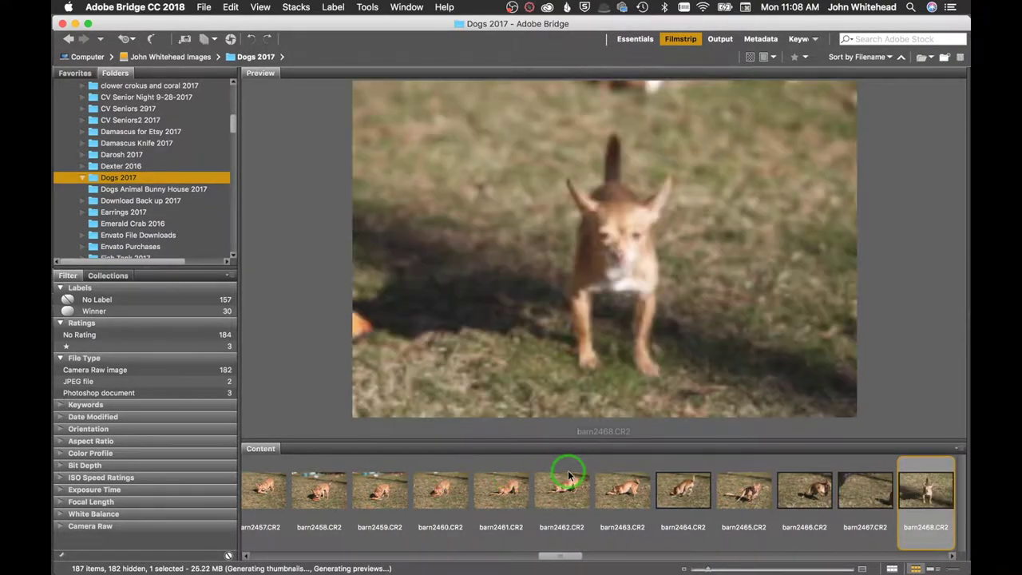
{"action": "key", "text": "Right"}
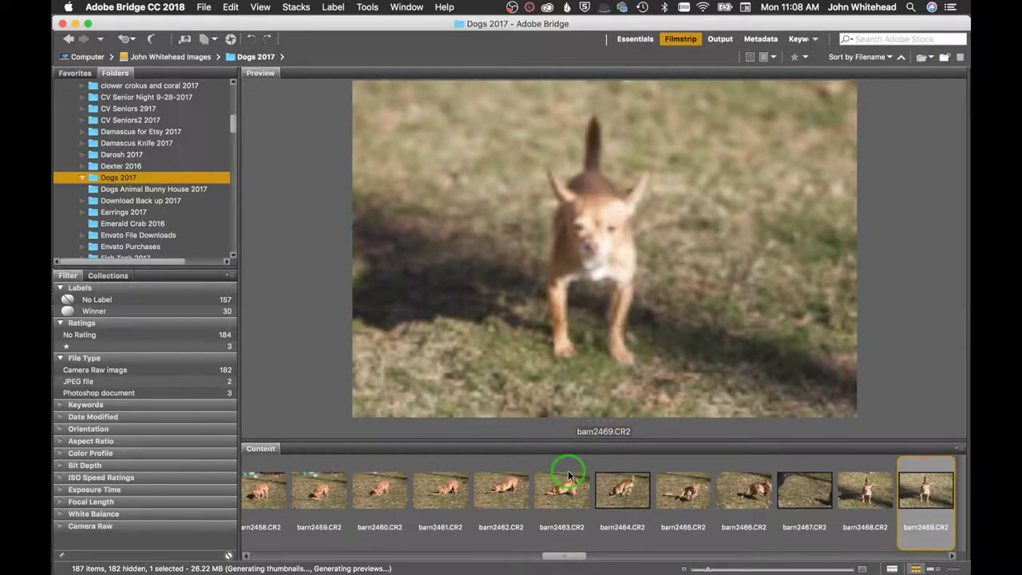
{"action": "key", "text": "Right"}
{"action": "key", "text": "Right"}
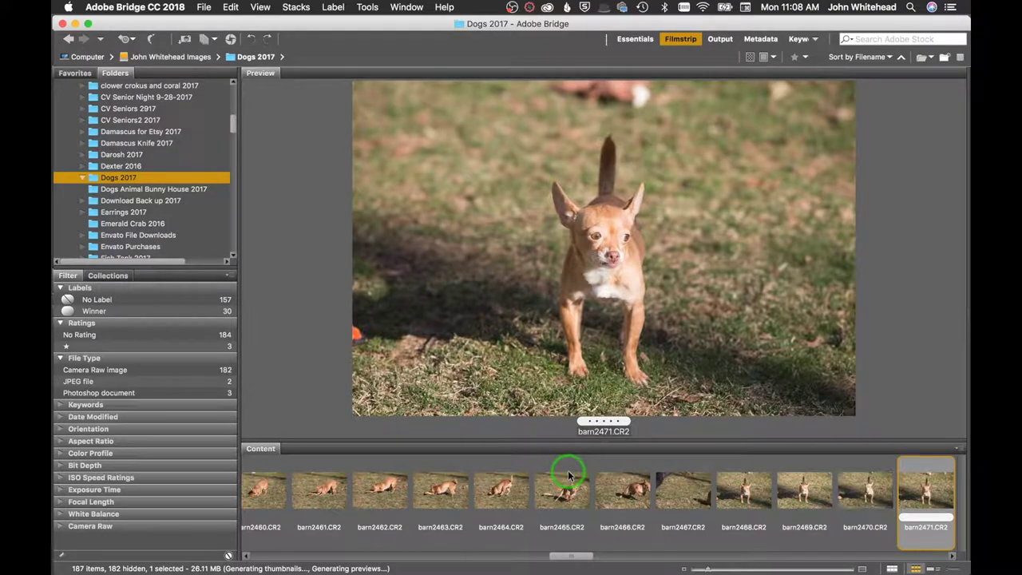
{"action": "key", "text": "super+1"}
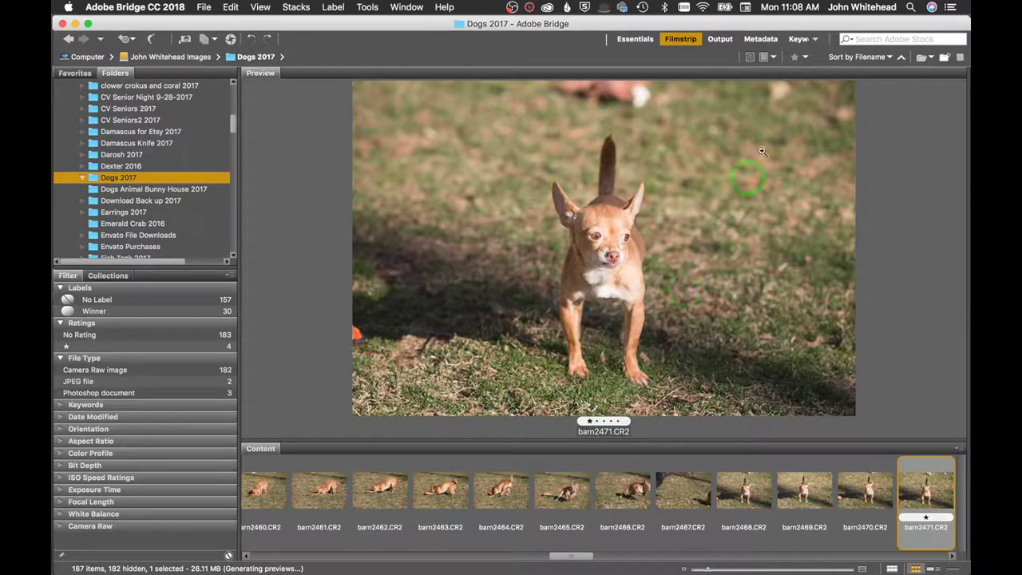
Apply the Show 1 or More Stars filter, leaving barn2386, barn2418, barn2424 and barn2471
{"action": "left_click", "coordinate": [806, 58]}
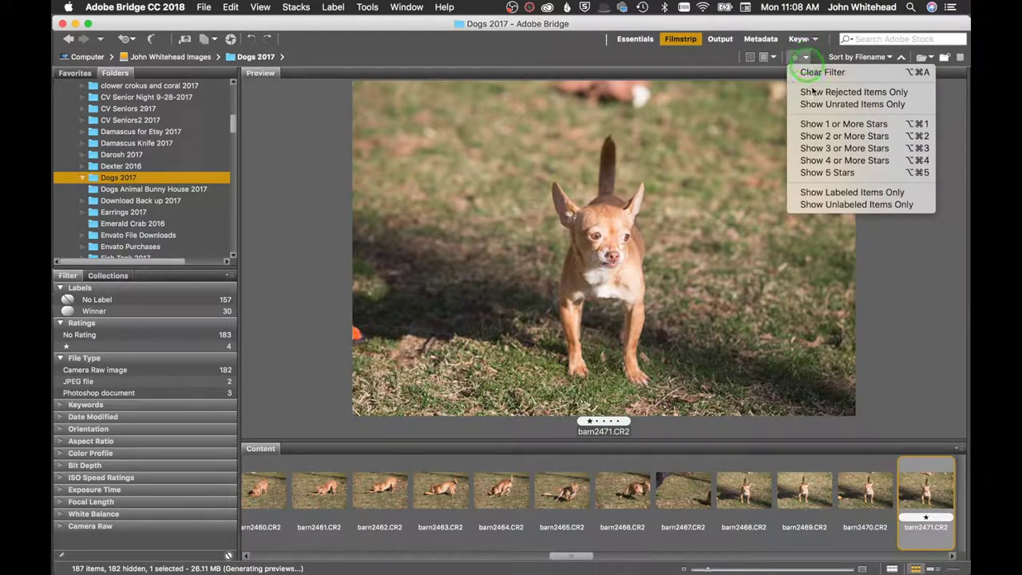
{"action": "left_click", "coordinate": [823, 126]}
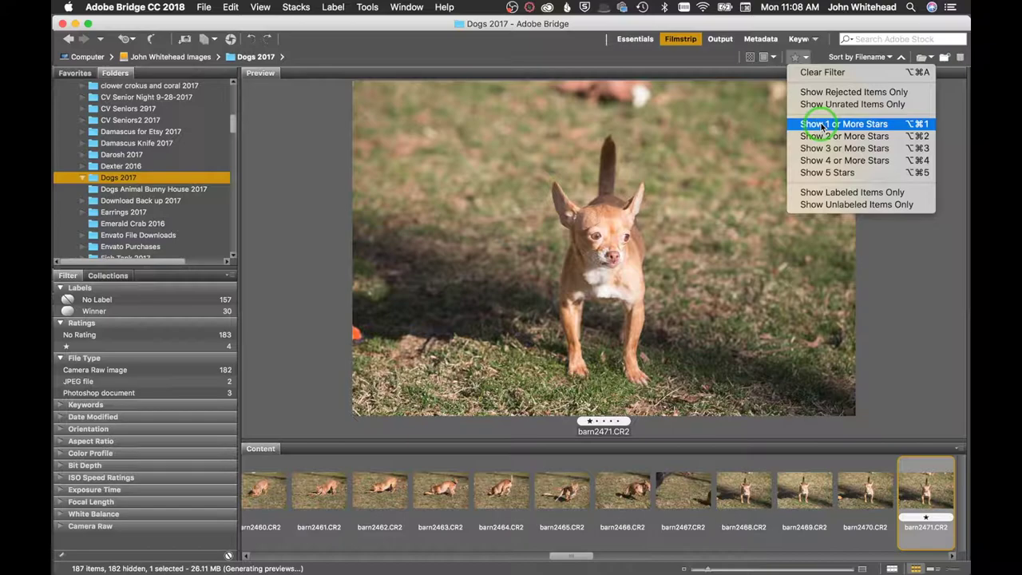
{"action": "left_click", "coordinate": [349, 527]}
{"action": "left_click", "coordinate": [382, 536]}
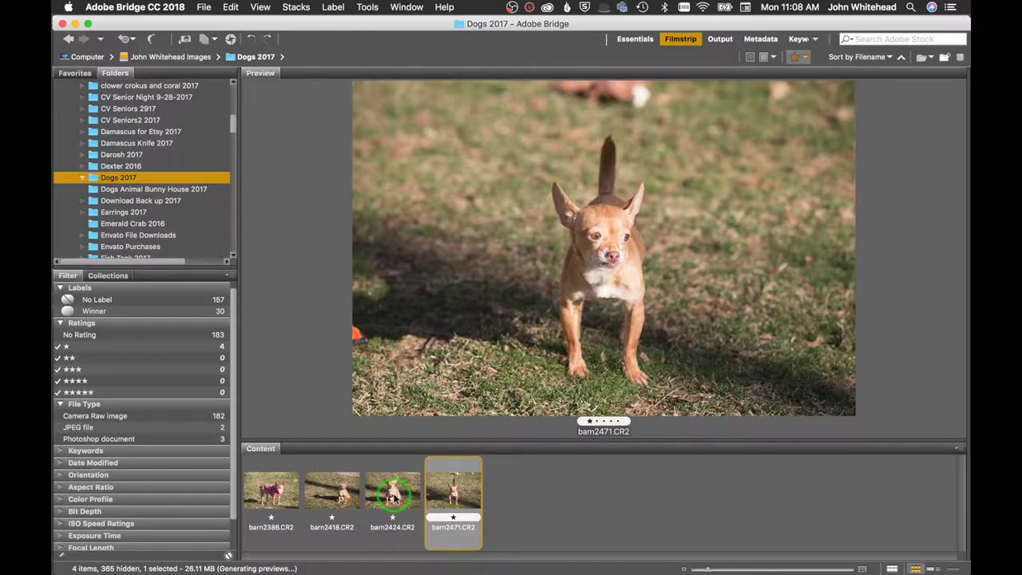
Label barn2471 with red Select, briefly trying yellow Second before switching back to red
{"action": "key", "text": "super+6"}
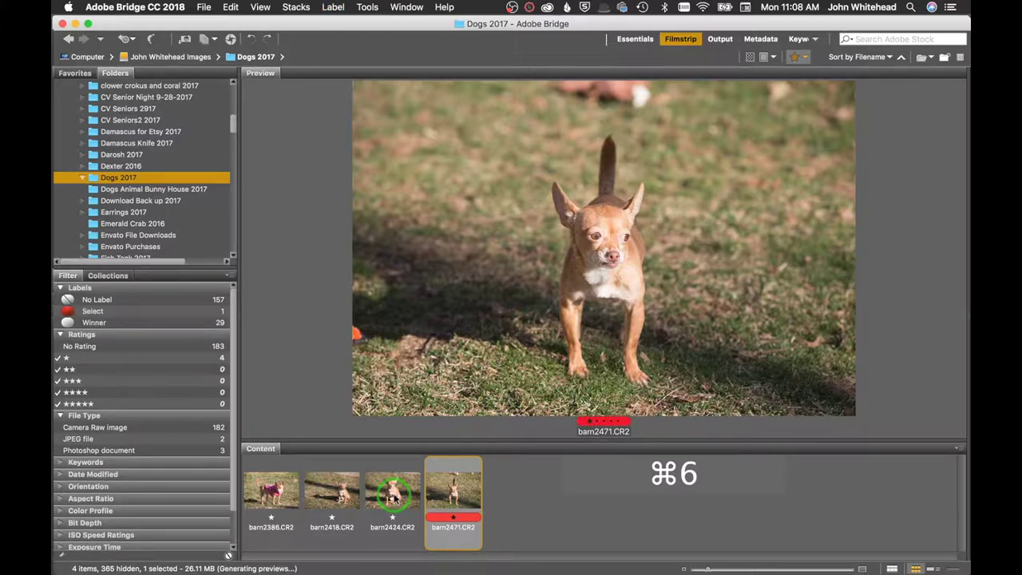
{"action": "key", "text": "super+7"}
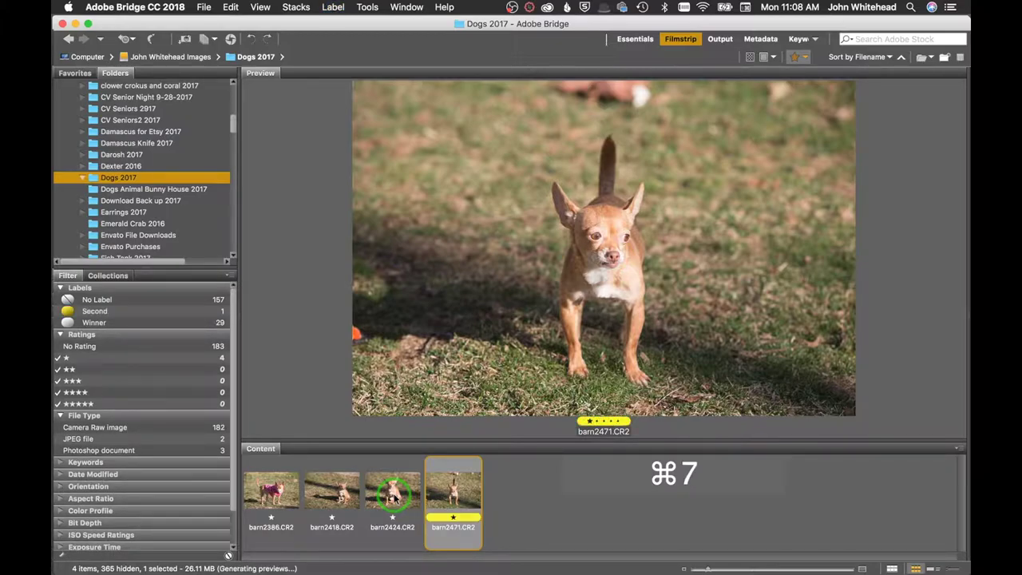
{"action": "key", "text": "super+6"}
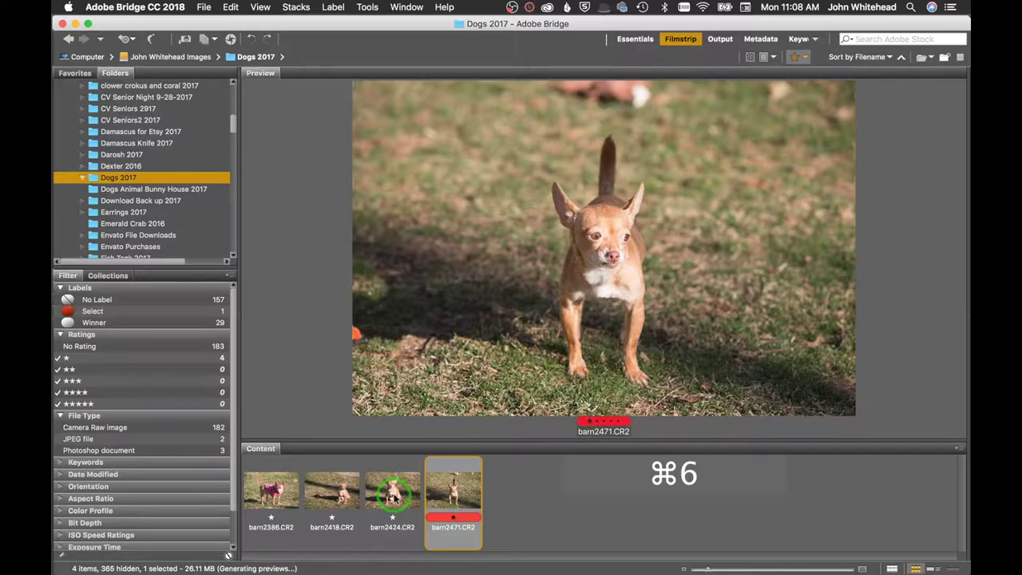